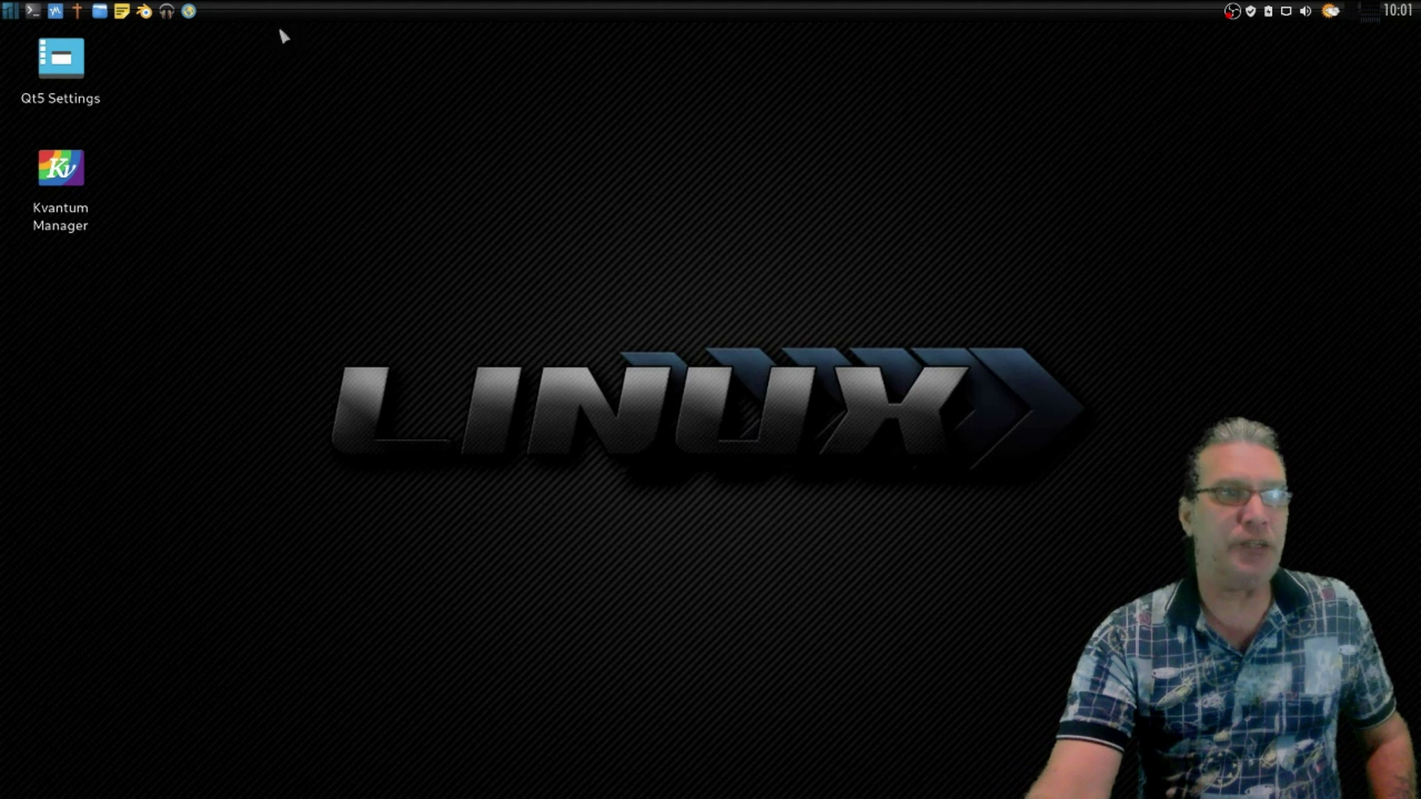
# - Launch VirtualBox, move its window right to uncover the desktop icons, and open Qt5 Settings
pyautogui.click(56, 12)
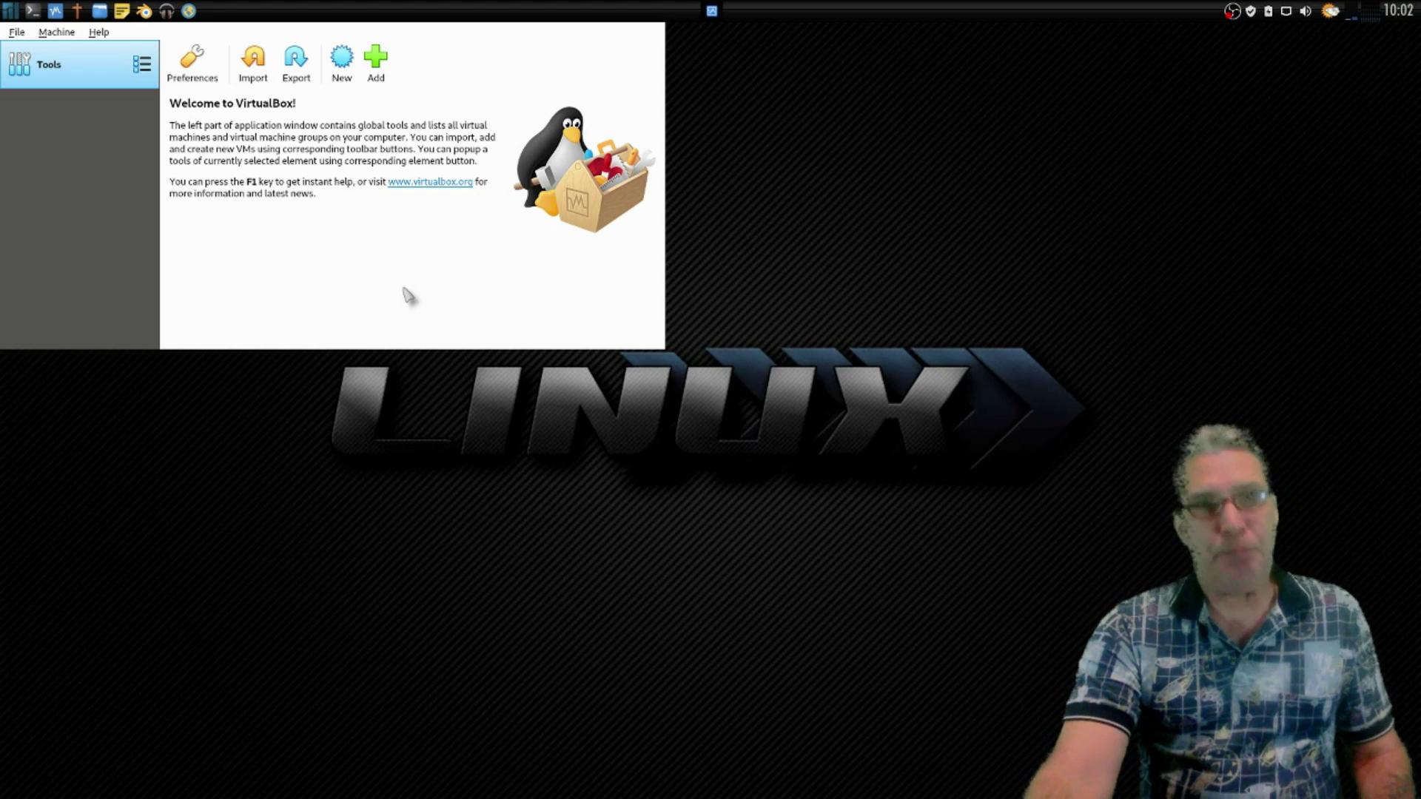
pyautogui.moveTo(409, 296); pyautogui.dragTo(522, 292)
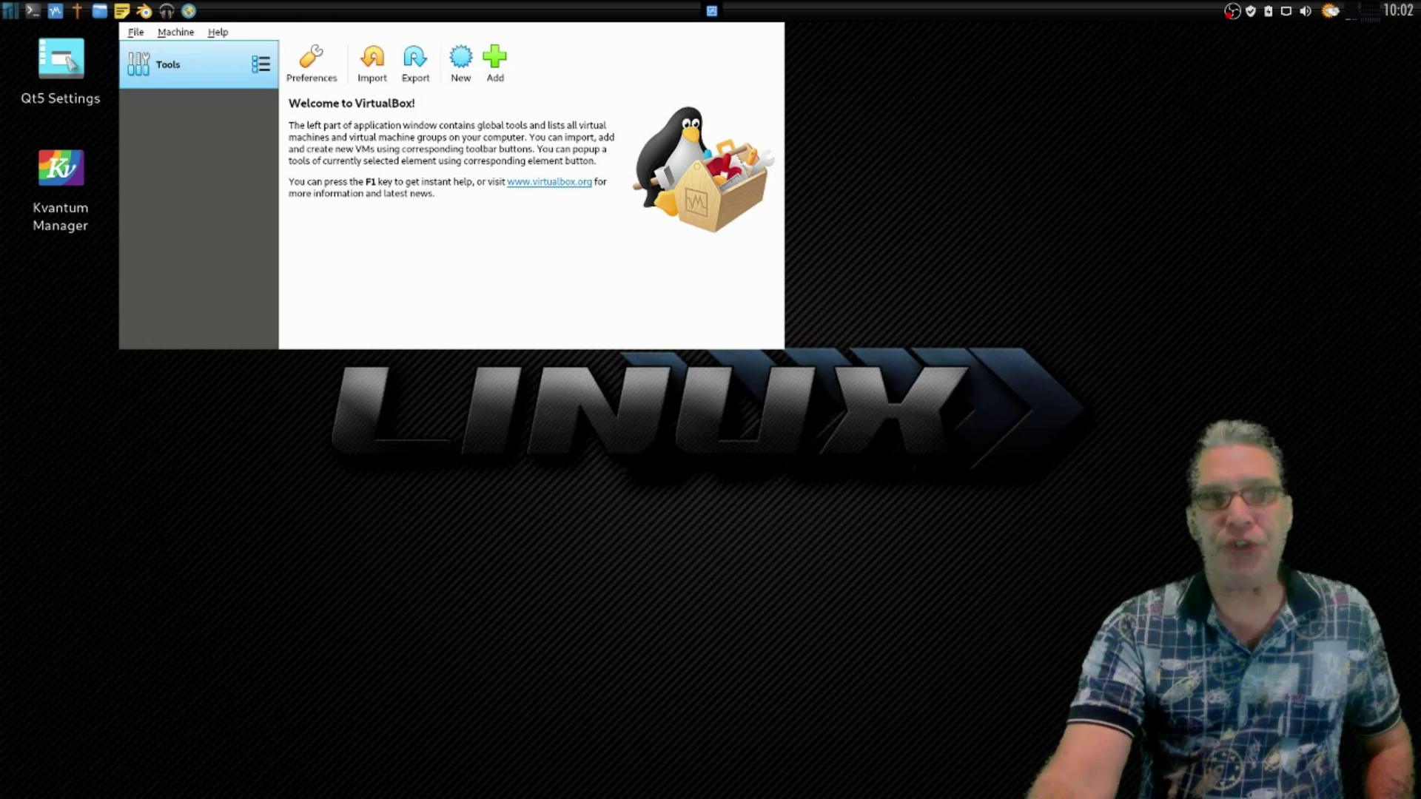
pyautogui.moveTo(66, 55)
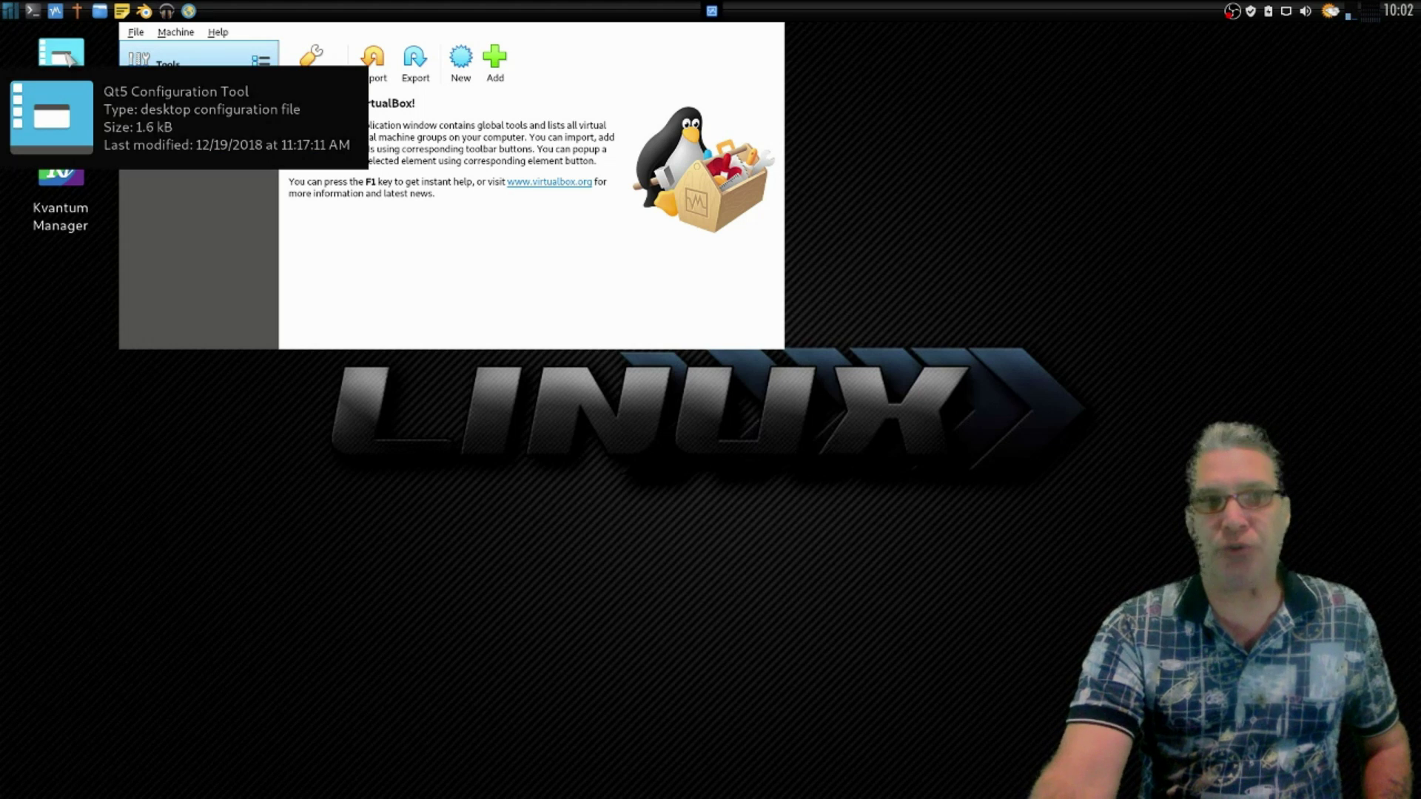
pyautogui.click(68, 59)
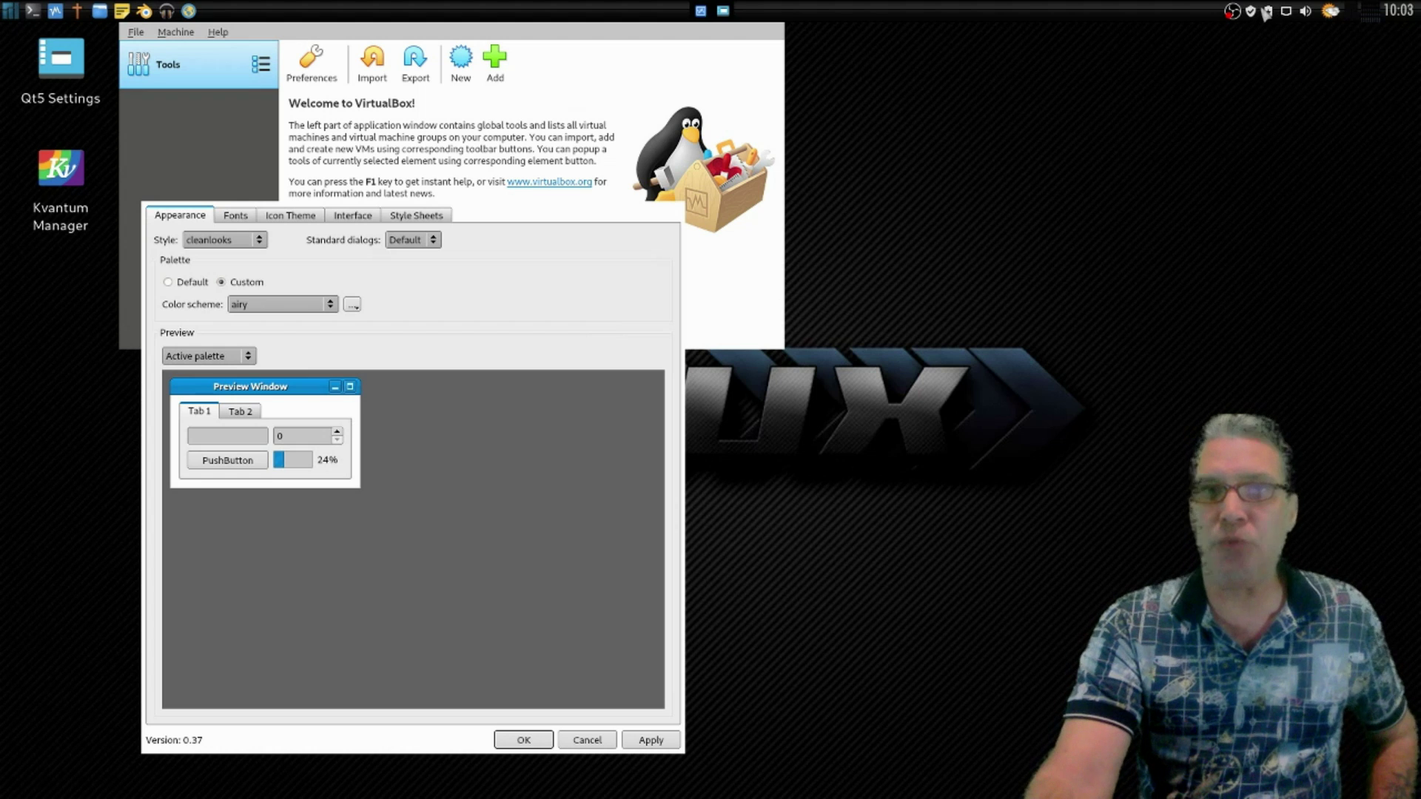
# - Review Qt5 Settings showing the cleanlooks style with the custom airy colour scheme
pyautogui.moveTo(1253, 18)
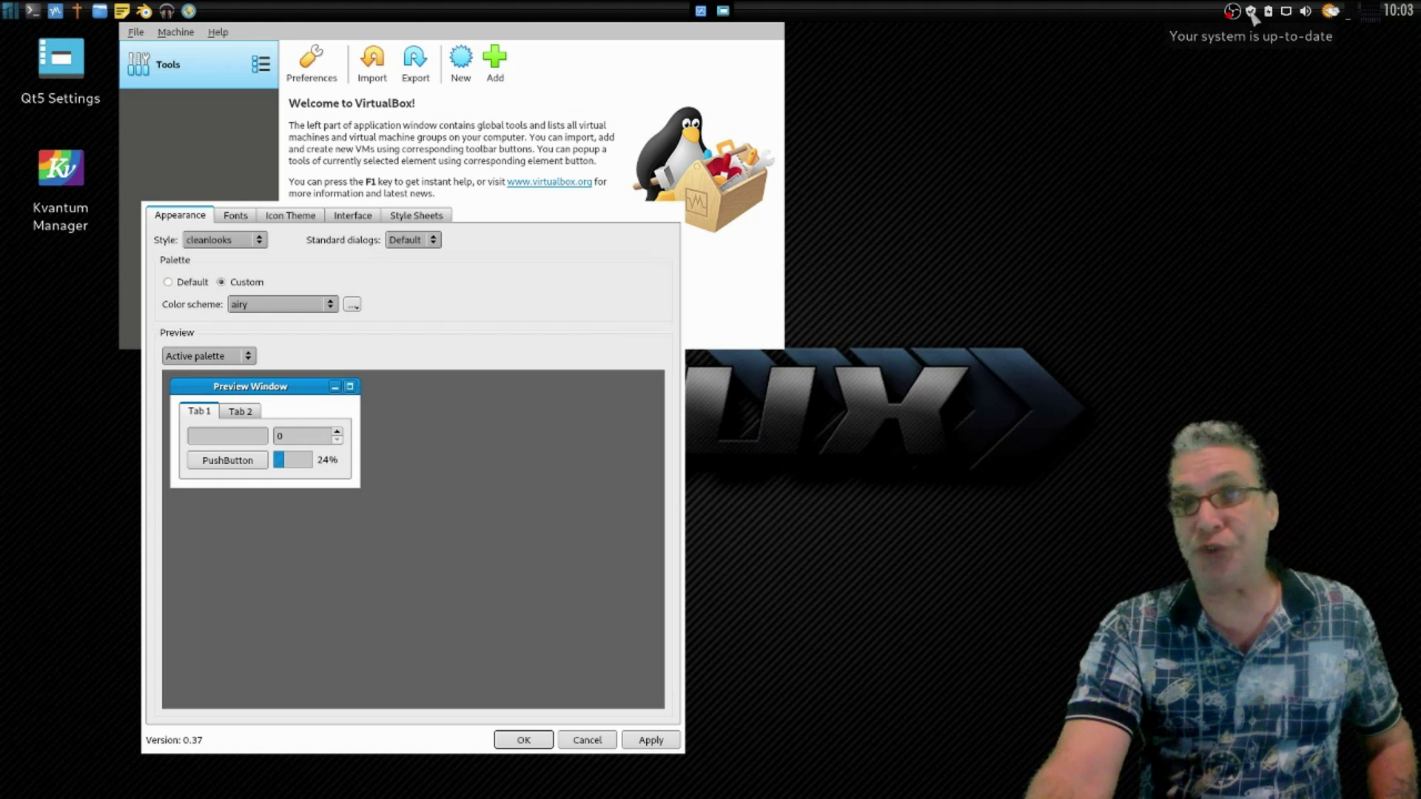
# - Search Pamac for qt5 and sort the results so installed packages come first
pyautogui.click(1251, 14)
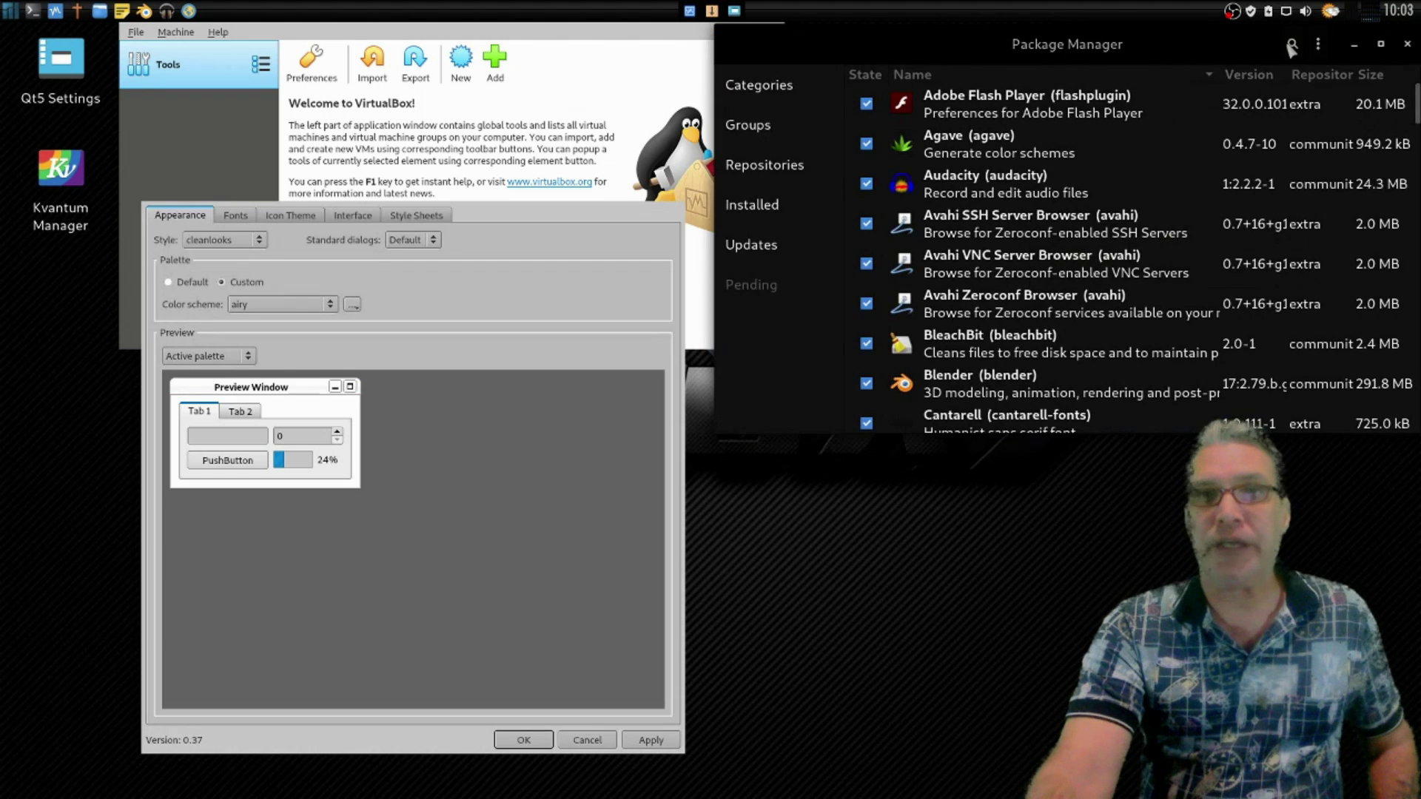
pyautogui.click(1292, 44)
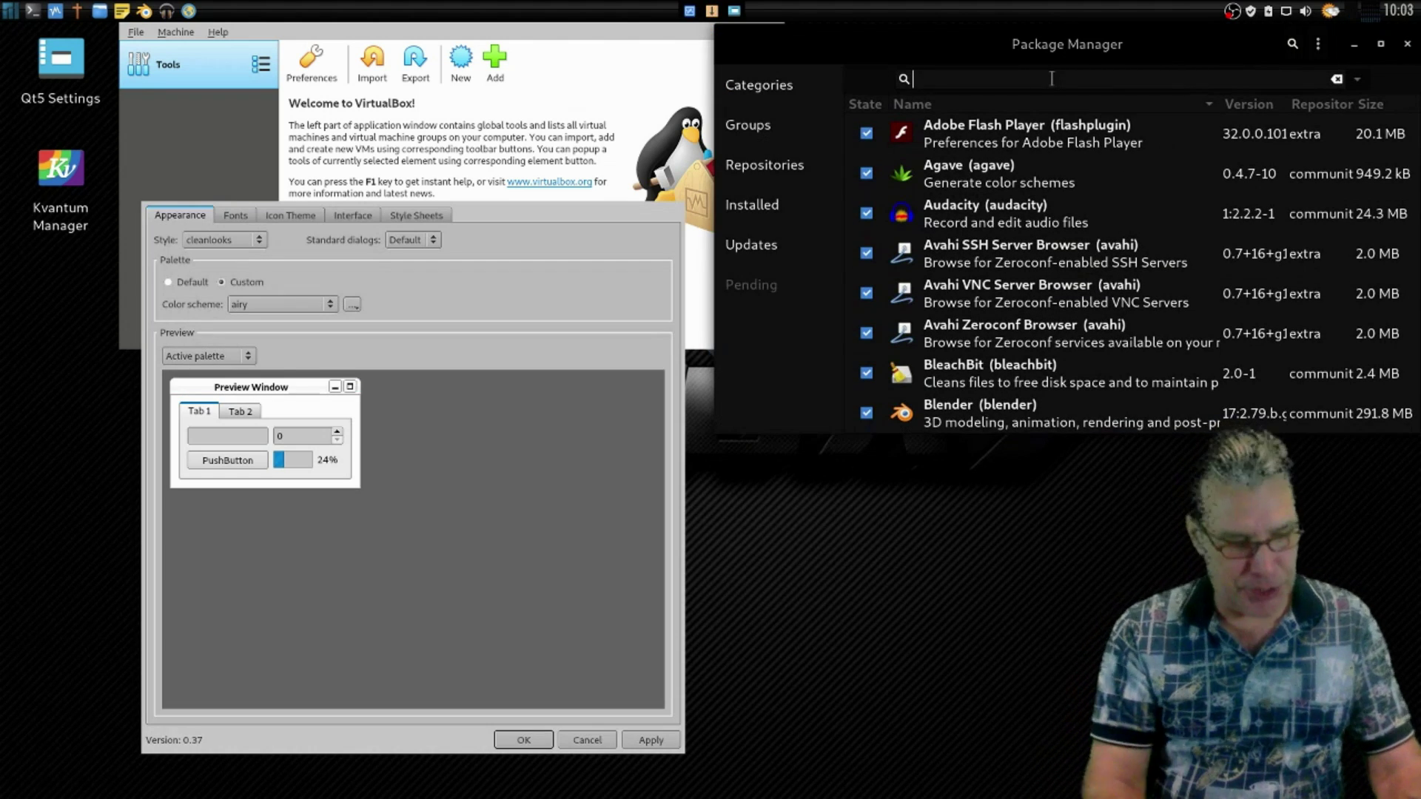
pyautogui.write('qt')
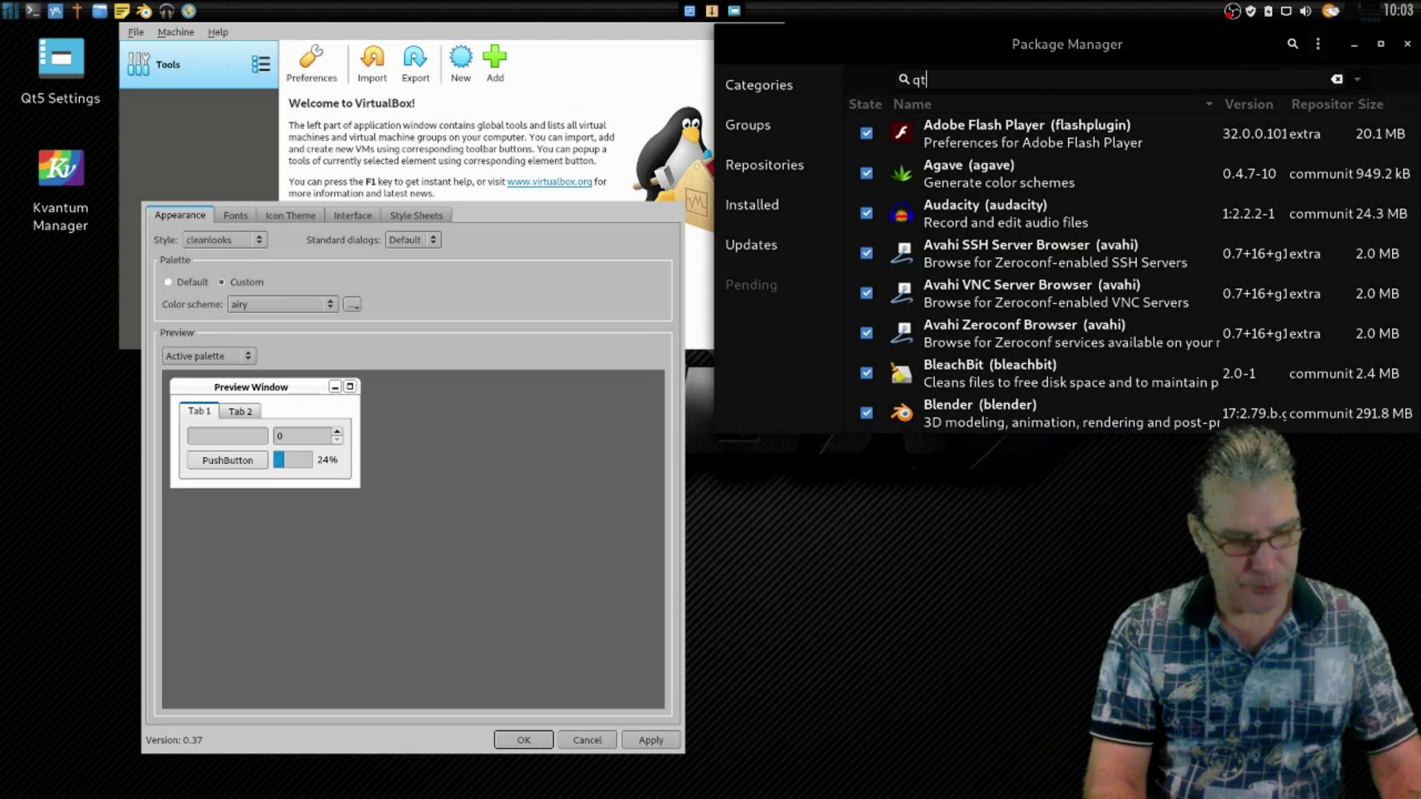
pyautogui.write('5ctl')
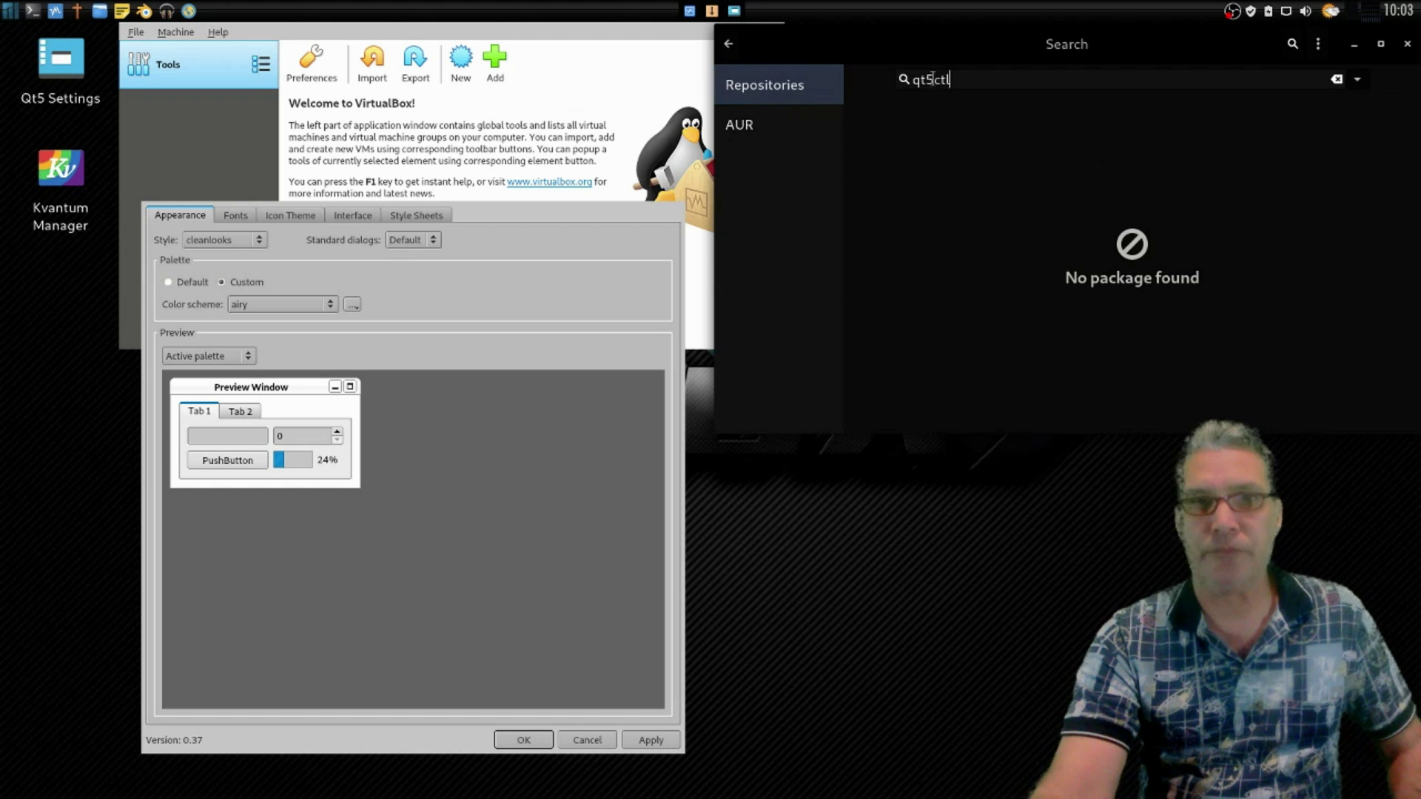
pyautogui.moveTo(934, 79); pyautogui.dragTo(989, 79)
pyautogui.press('BackSpace')
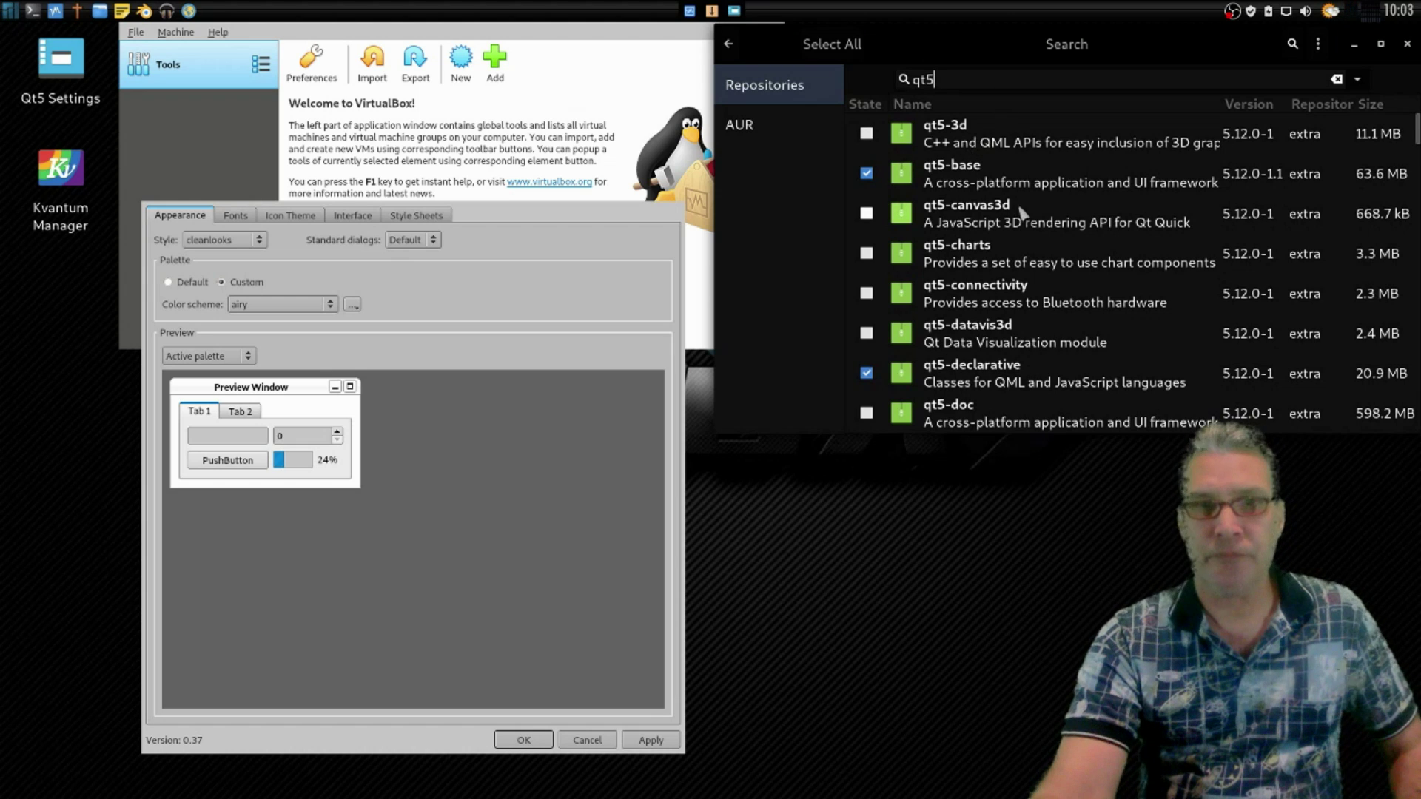
pyautogui.click(864, 105)
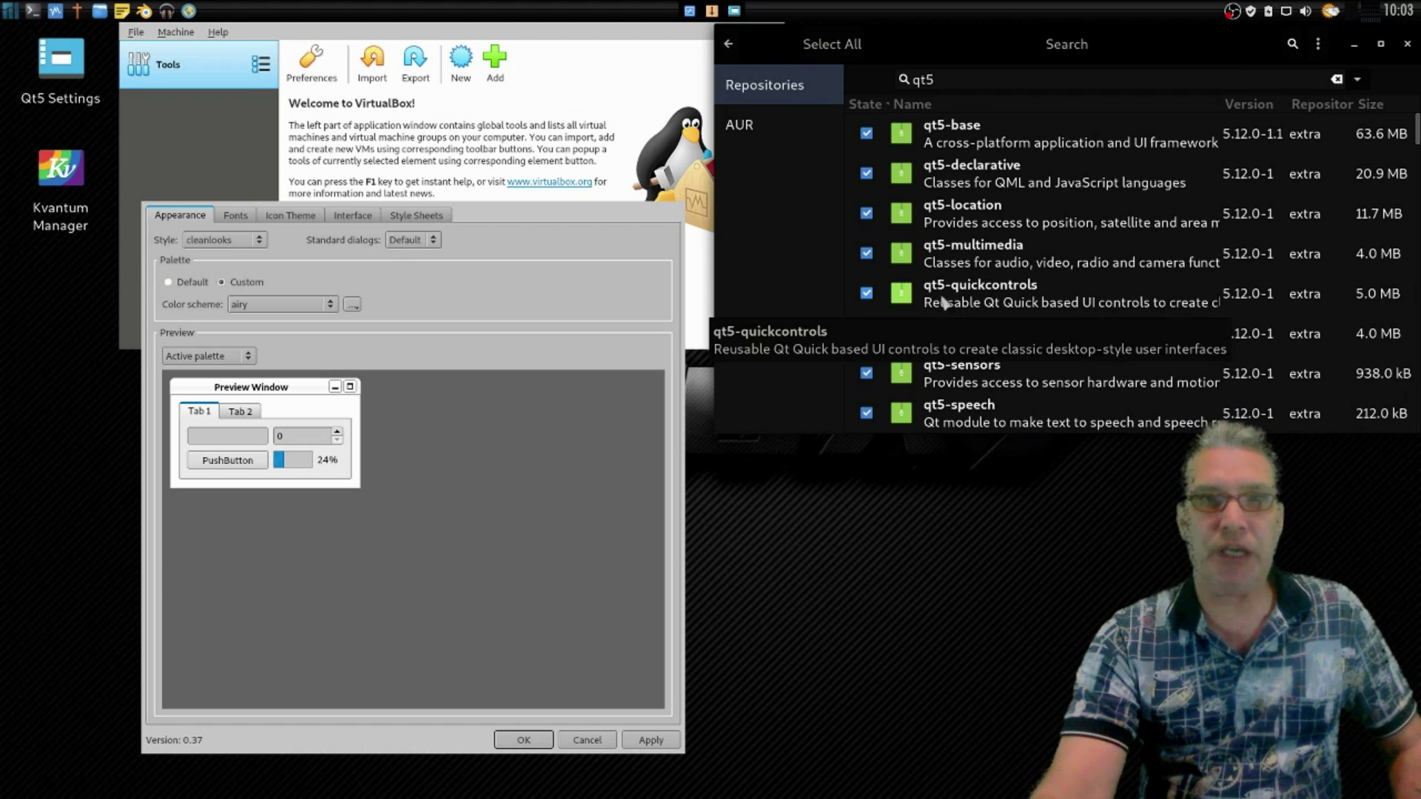
# - Browse the qt5 package list, then search for kvantum
pyautogui.scroll(-3, 969, 302)
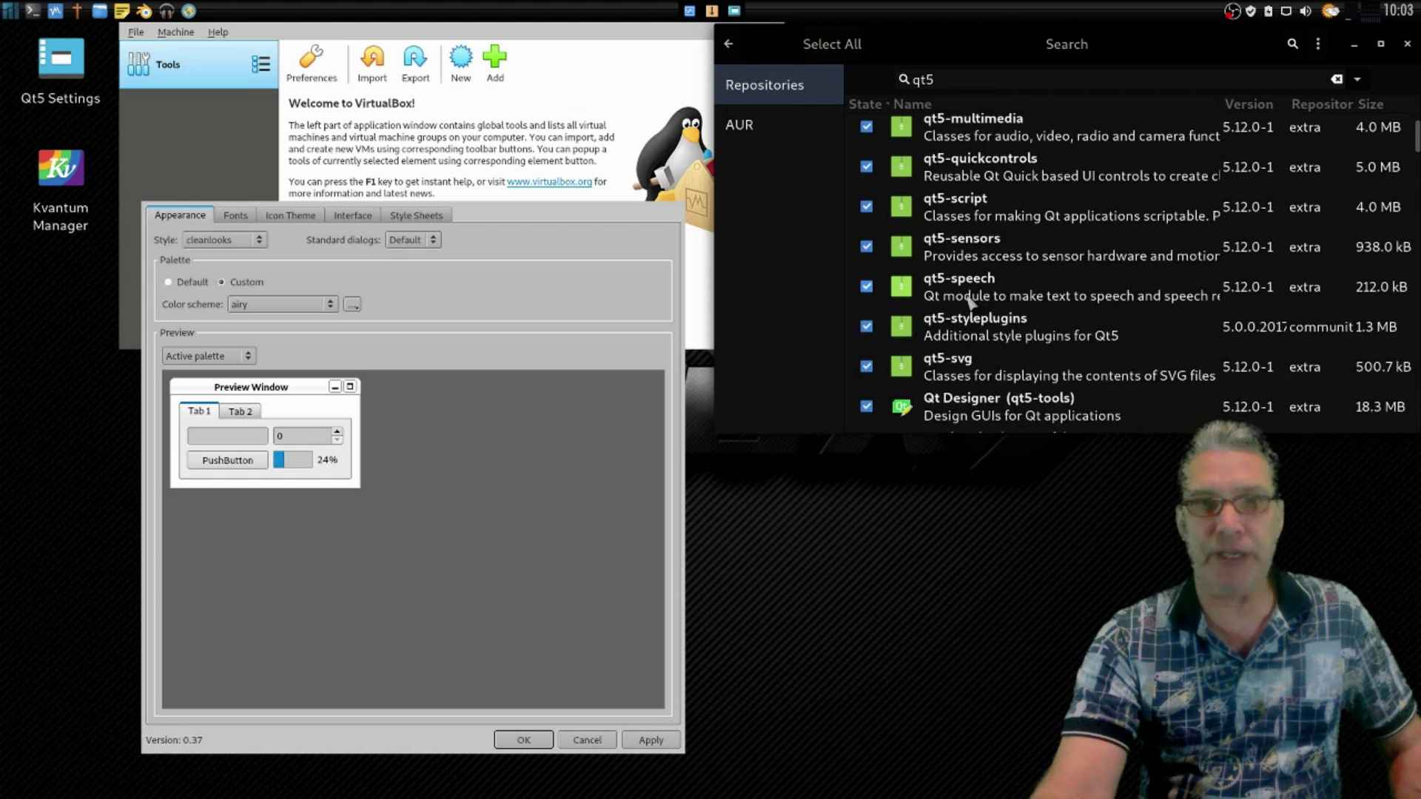
pyautogui.scroll(-2, 969, 302)
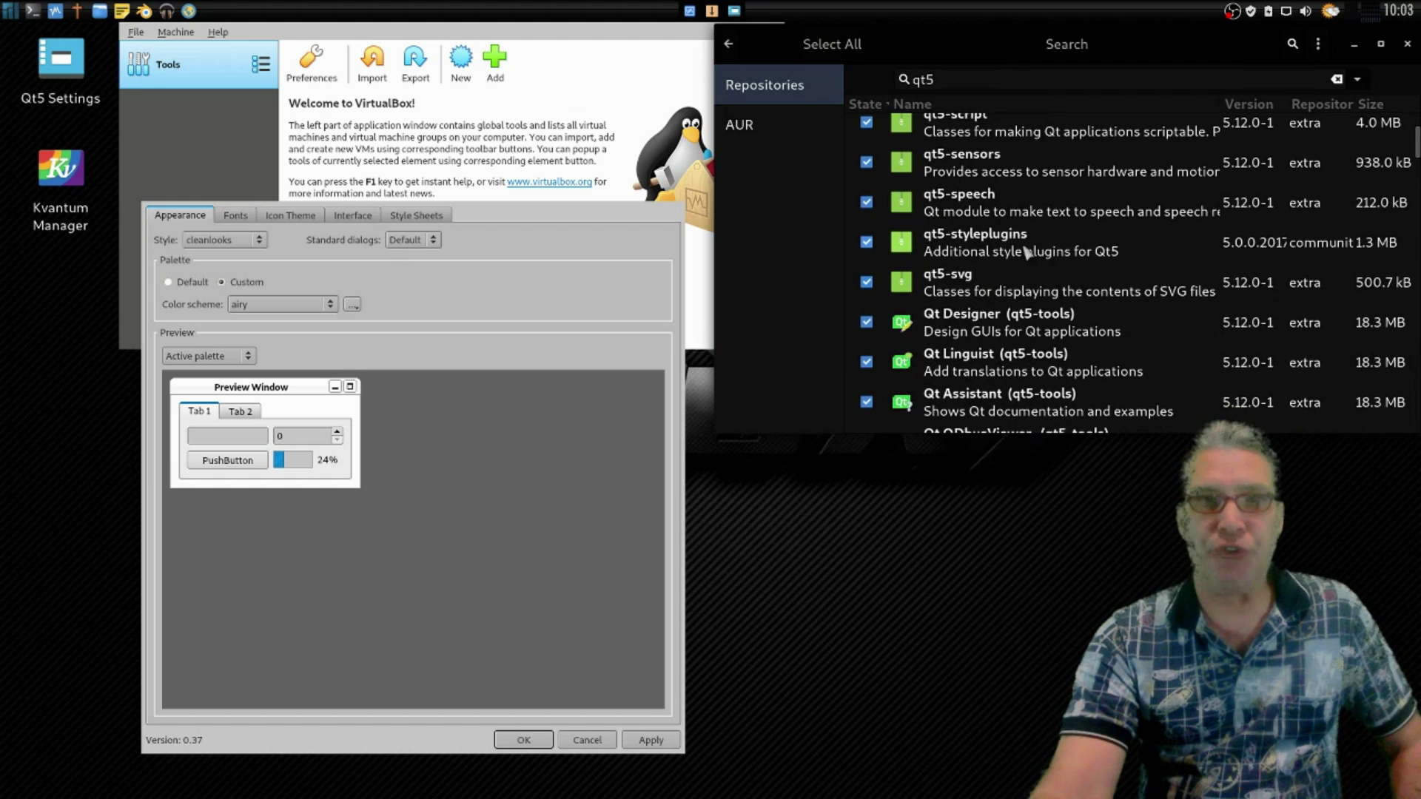
pyautogui.scroll(-2, 1026, 252)
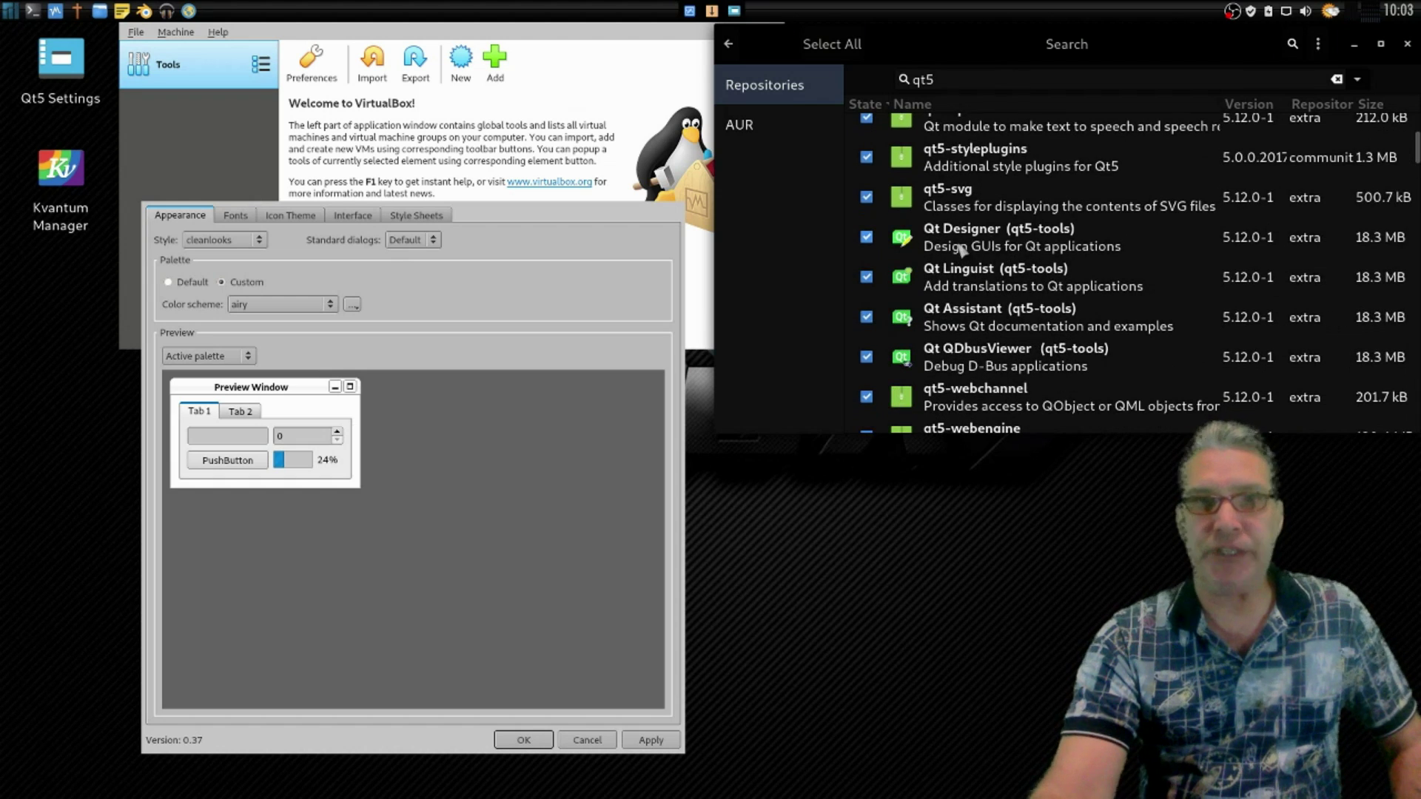
pyautogui.scroll(-1, 1051, 252)
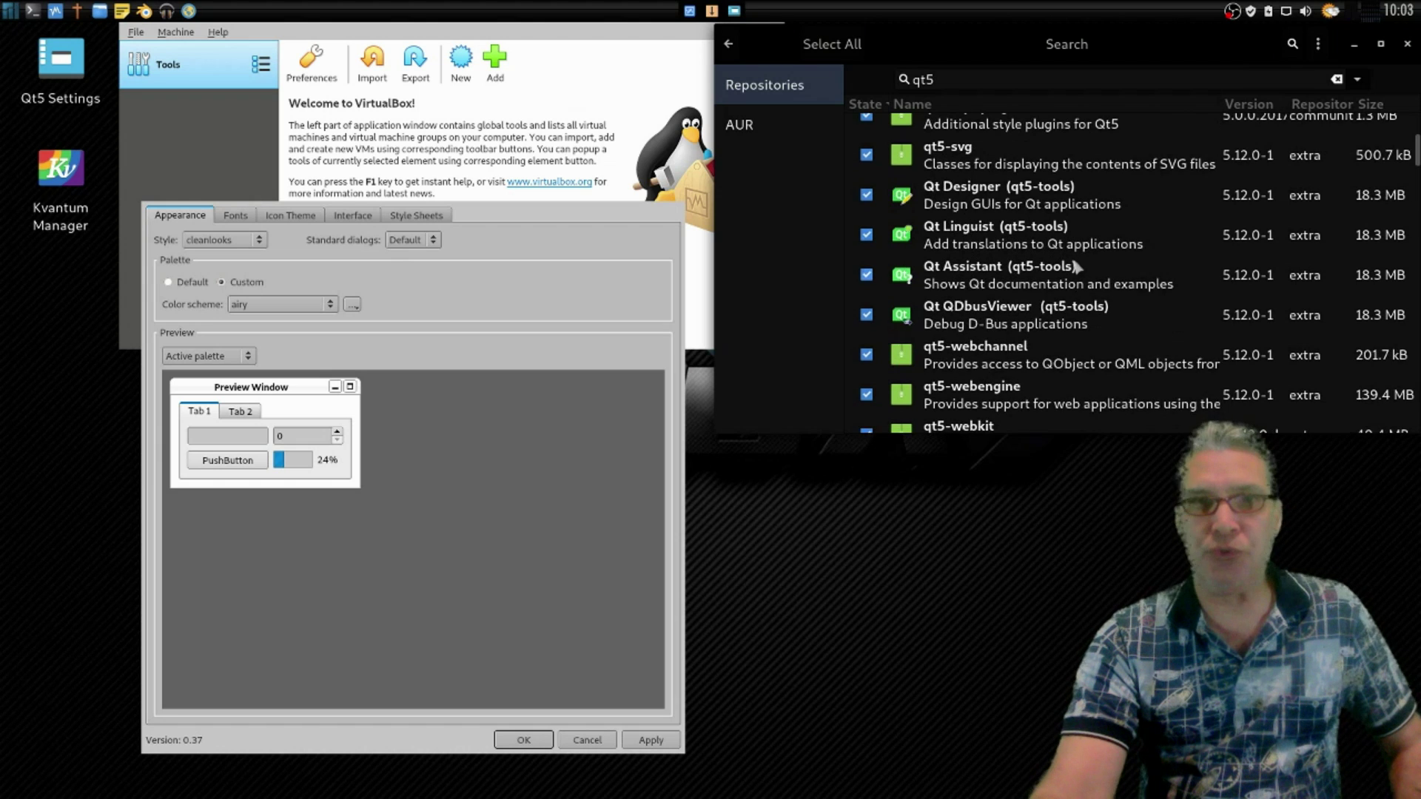
pyautogui.scroll(-6, 1082, 287)
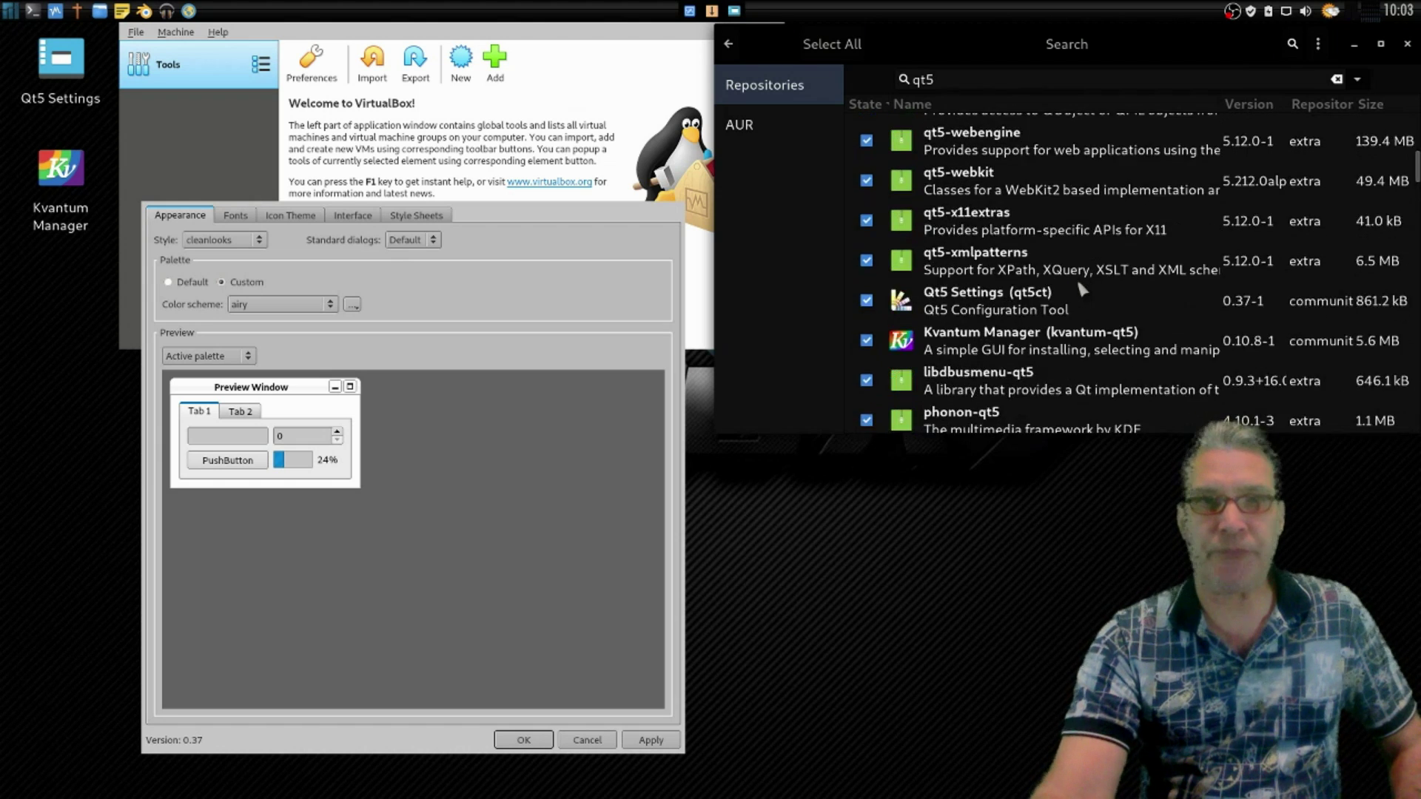
pyautogui.scroll(6, 1082, 287)
pyautogui.scroll(5, 1081, 287)
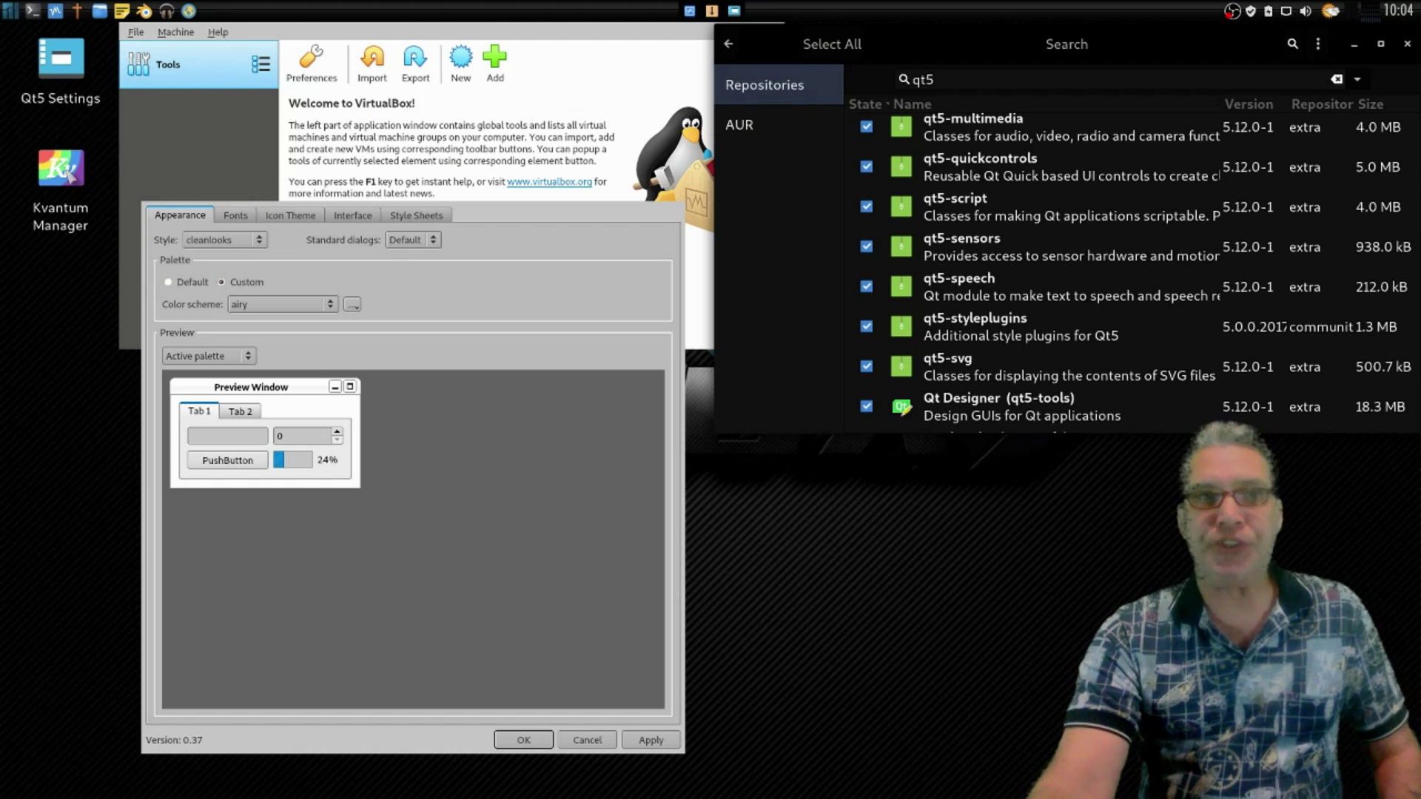
pyautogui.moveTo(70, 175)
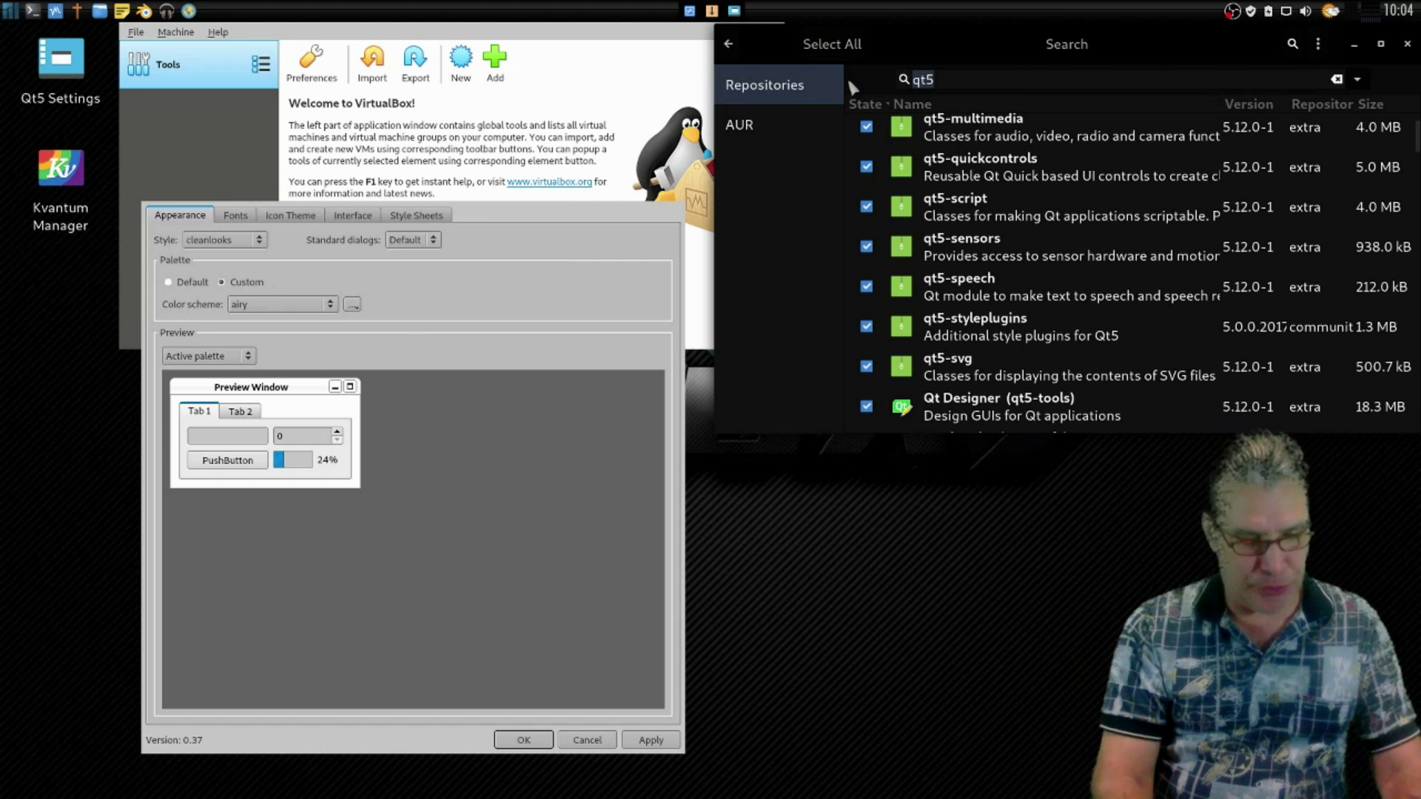
pyautogui.write('kvantum')
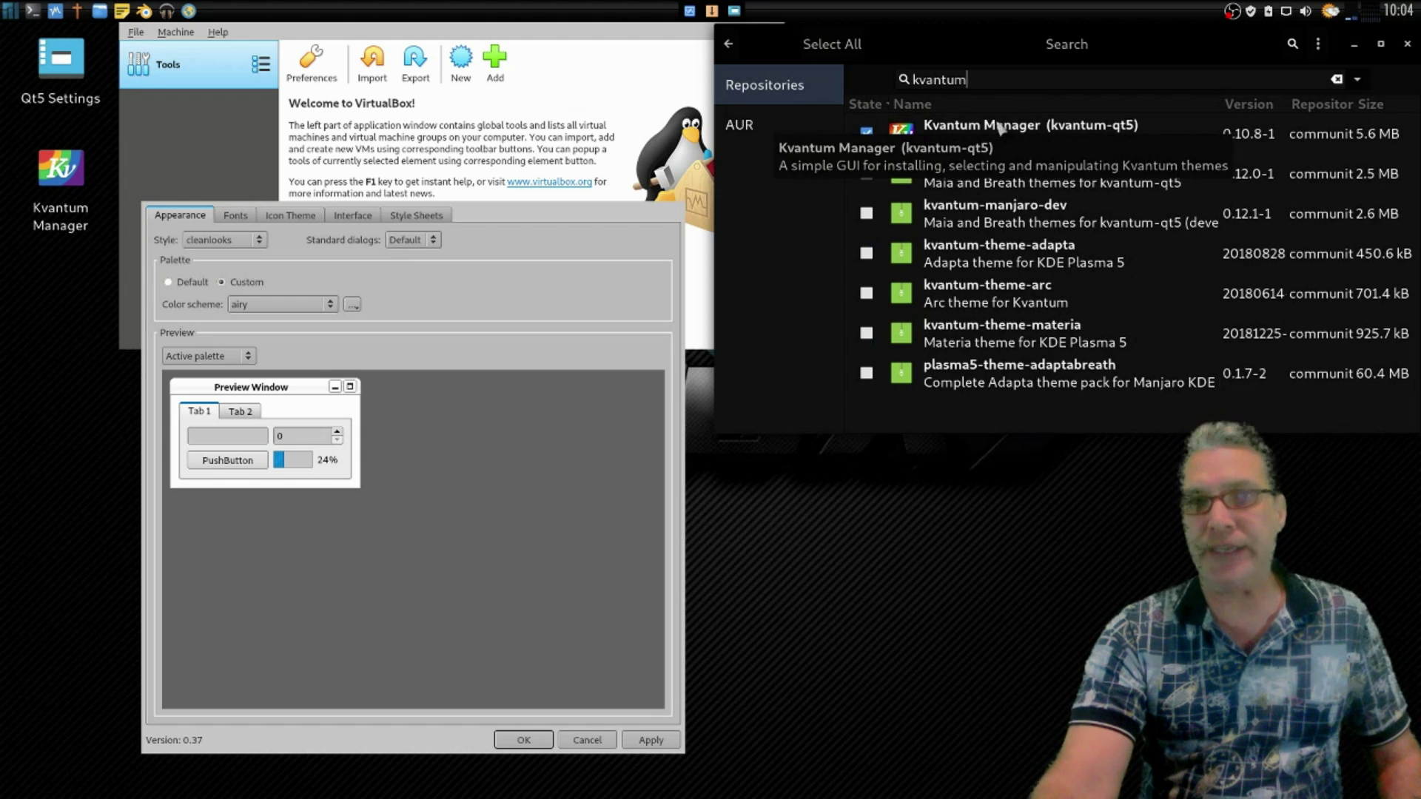
# - Compare AUR and repository kvantum packages, confirming Kvantum Manager 0.10.8-1 is installed
pyautogui.click(774, 134)
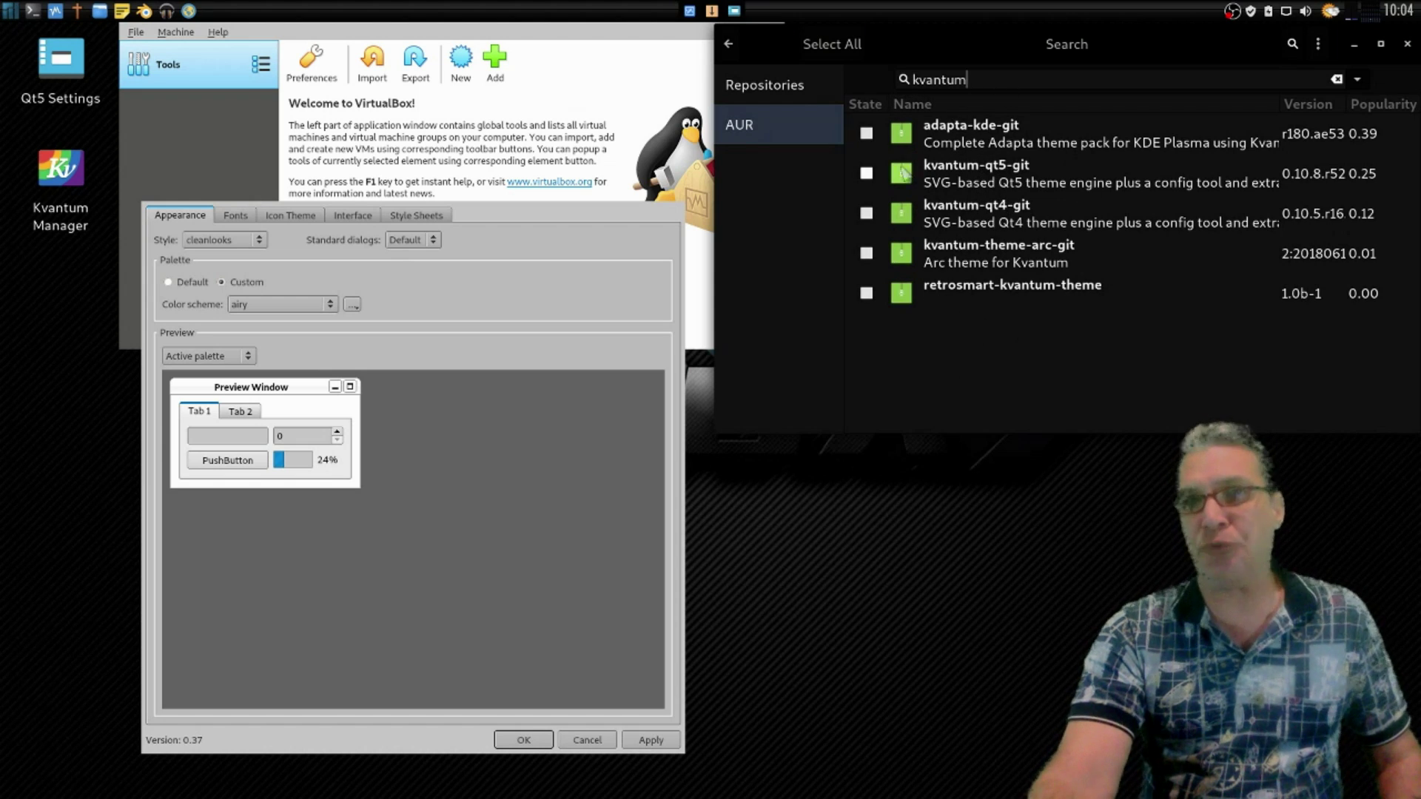
pyautogui.click(774, 98)
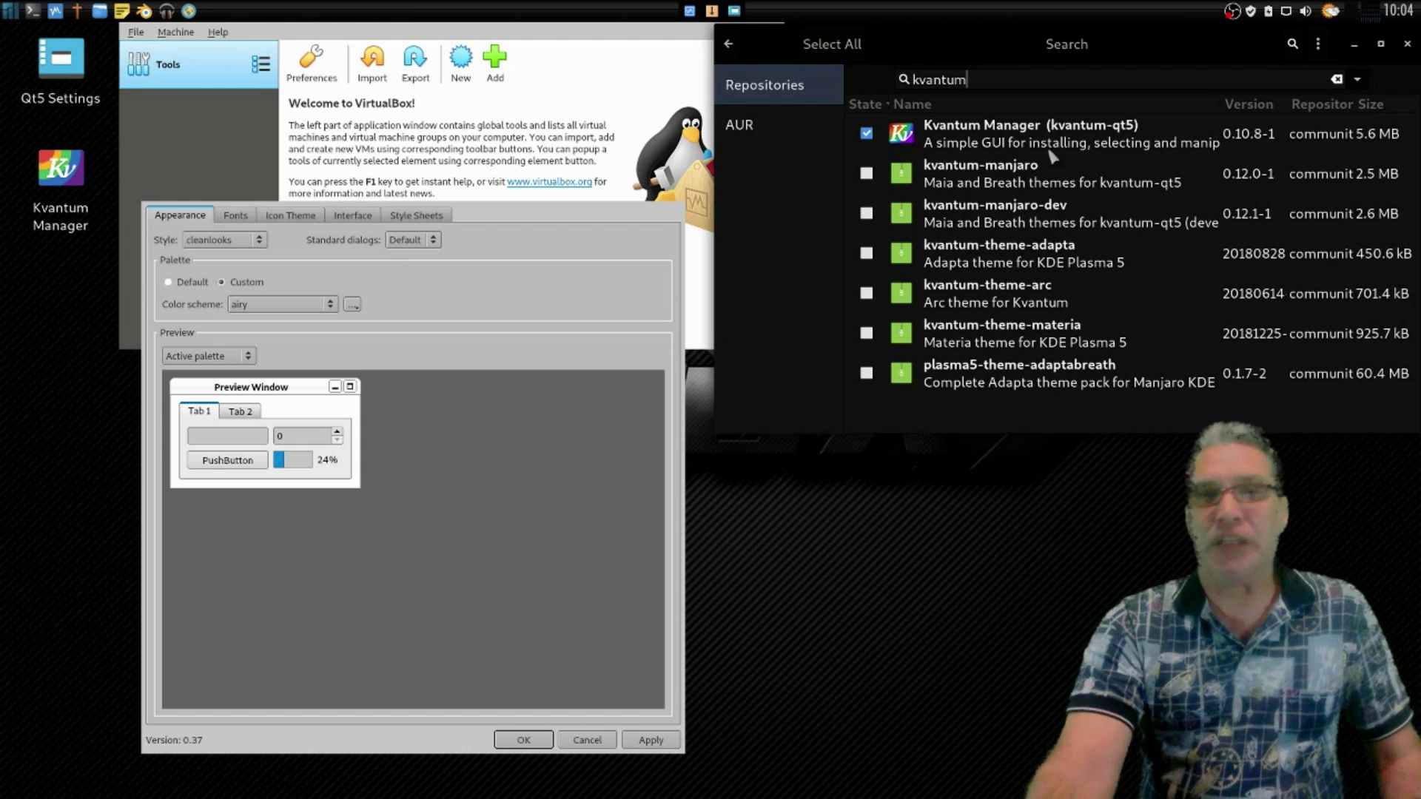
pyautogui.click(516, 331)
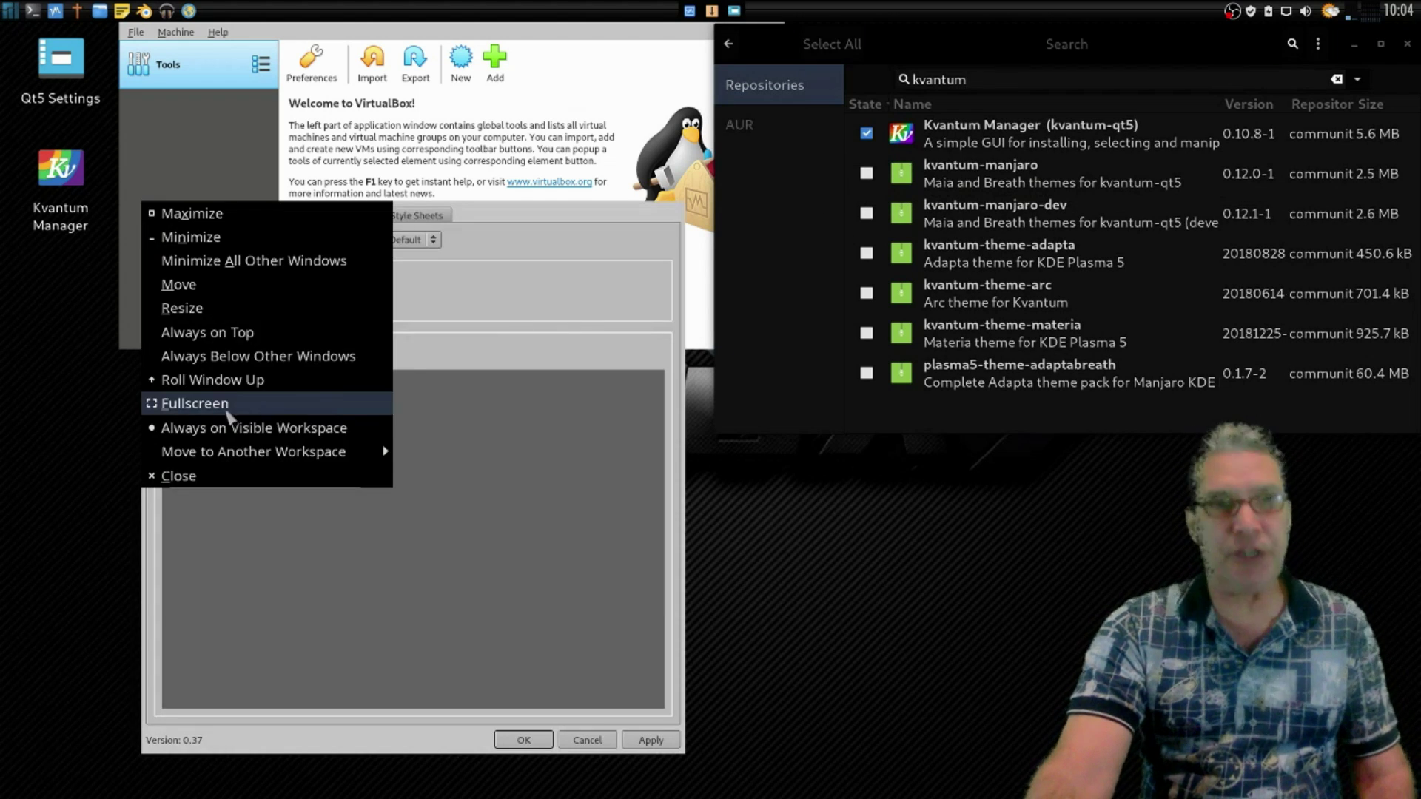
# - Close Qt5 Settings, VirtualBox and Pamac, then relaunch Qt5 Settings
pyautogui.click(212, 477)
pyautogui.hotkey('alt', 'F3')
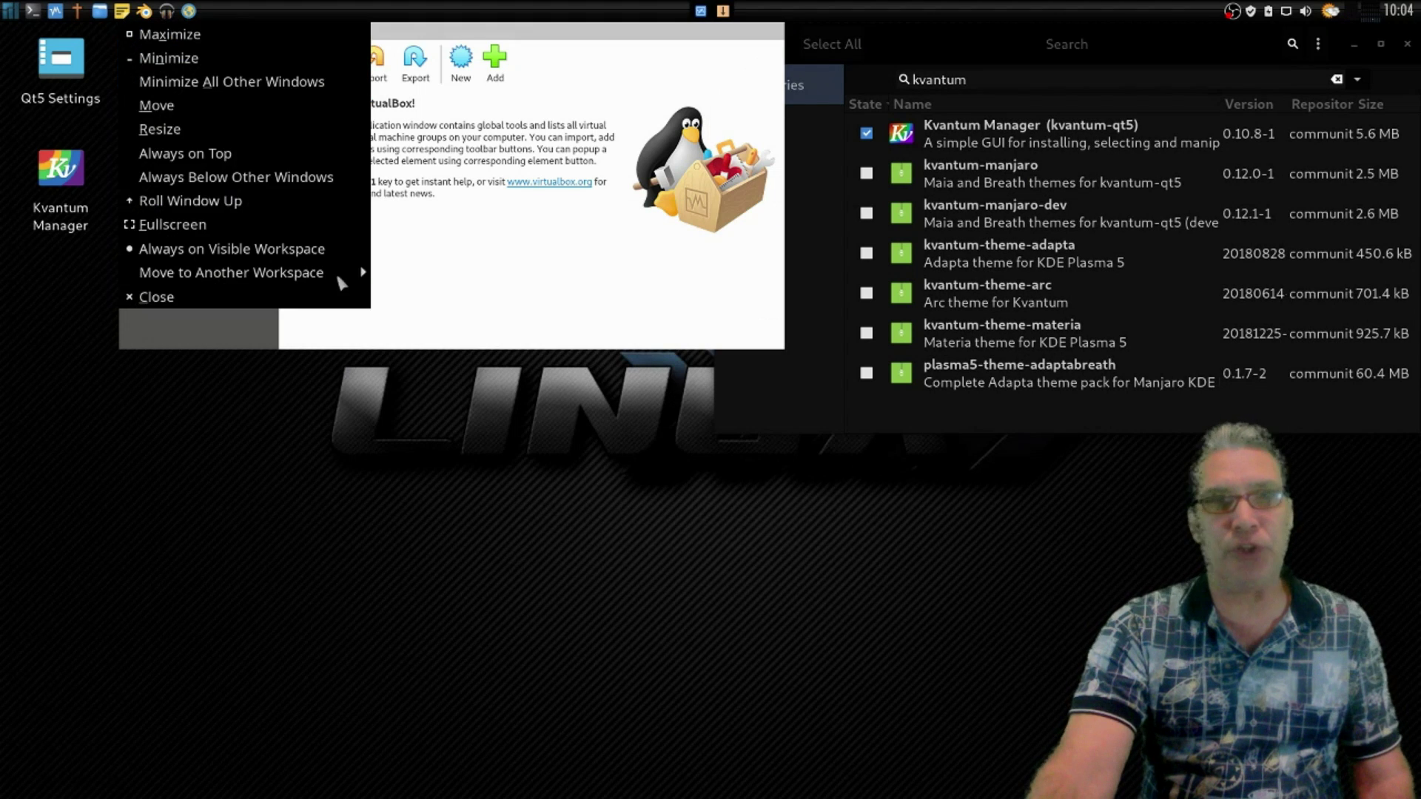
pyautogui.click(237, 298)
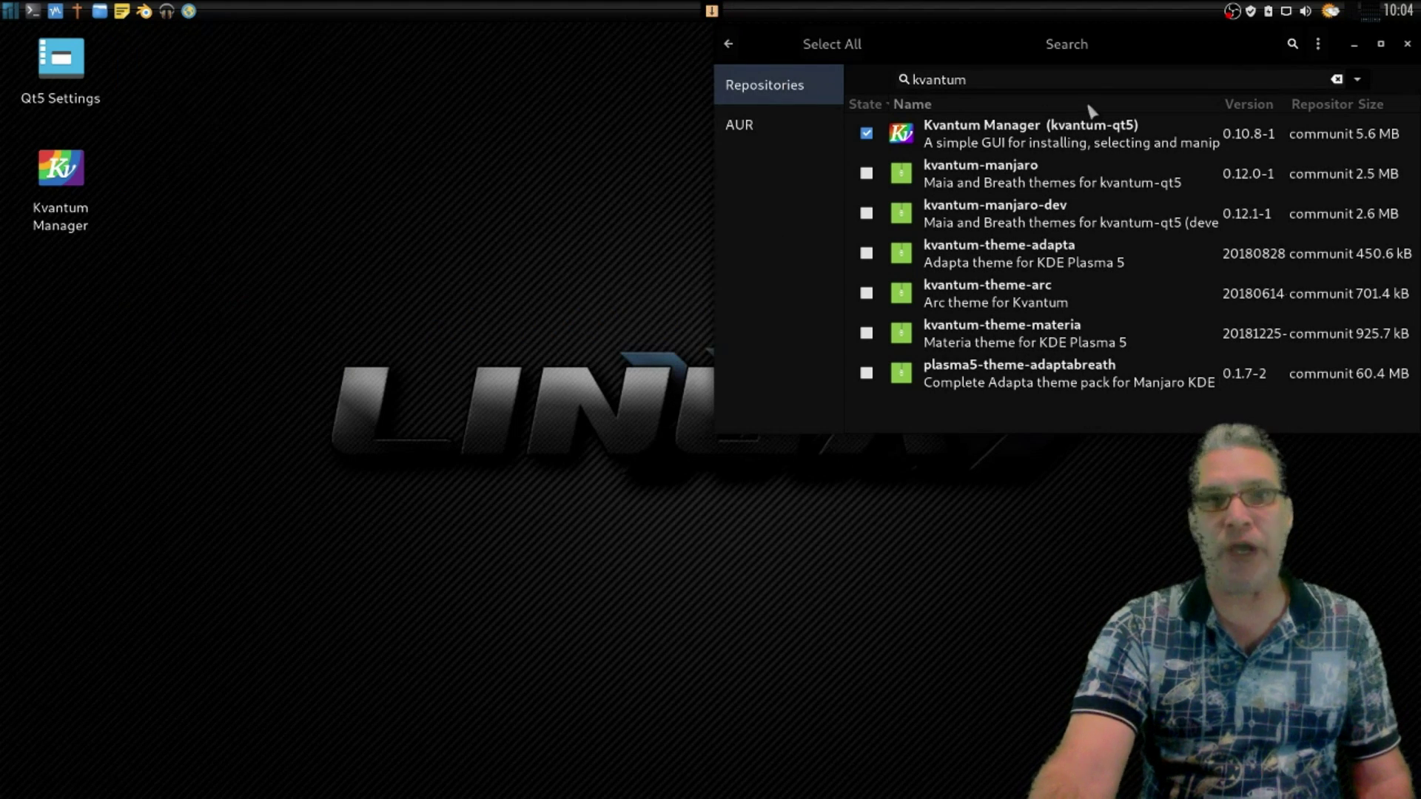
pyautogui.click(1409, 46)
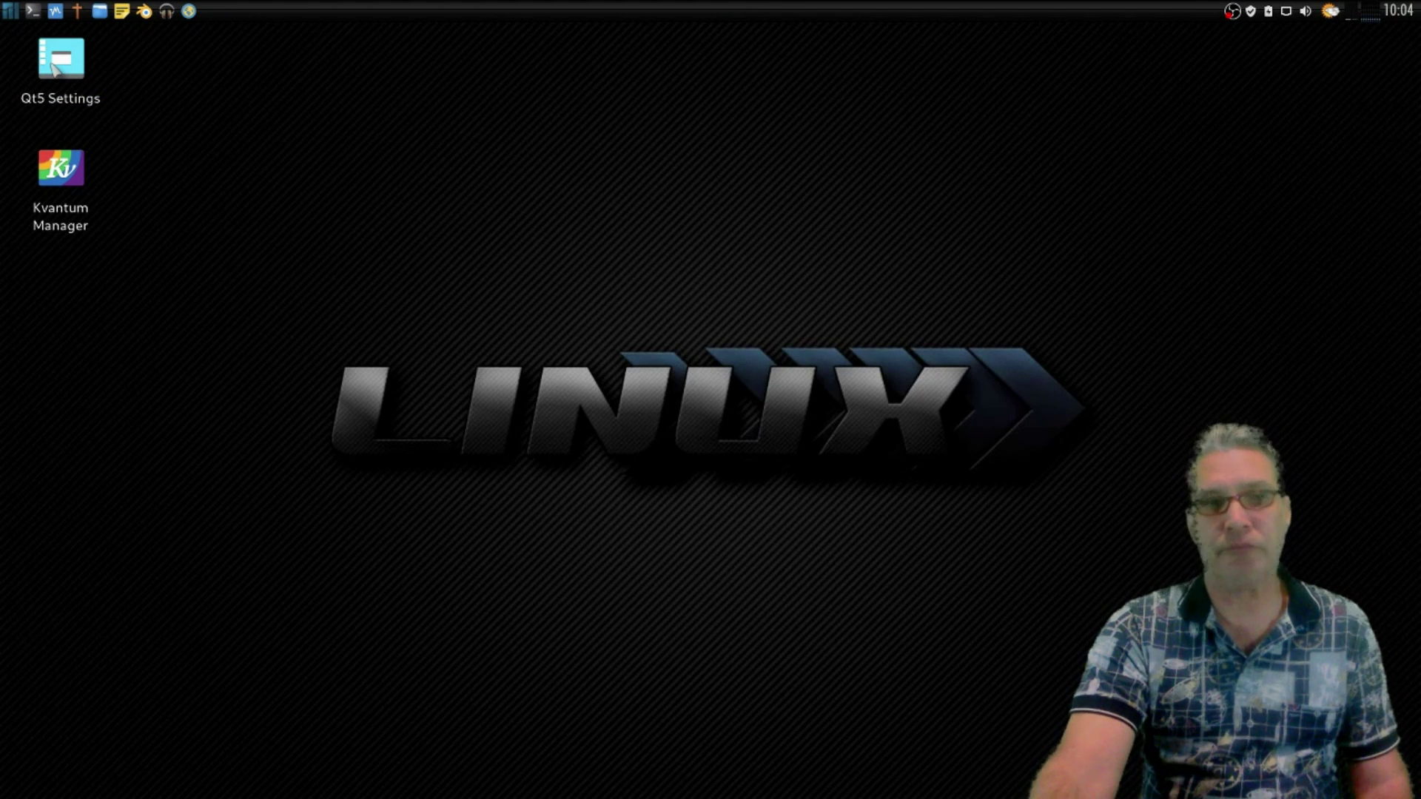
pyautogui.doubleClick(55, 68)
# - Set the Qt widget style to kvantum-dark, apply it, and save with OK
pyautogui.click(244, 243)
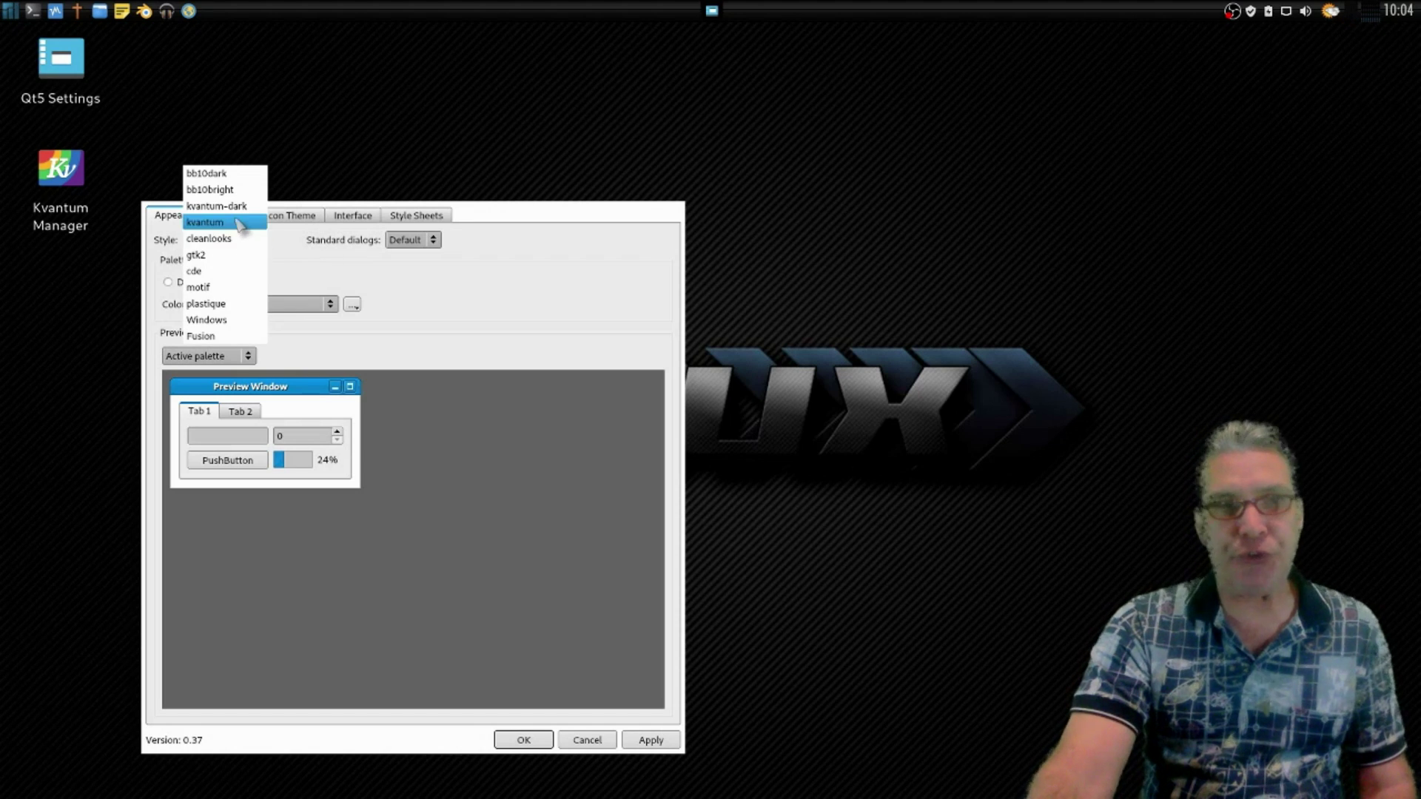
pyautogui.click(237, 207)
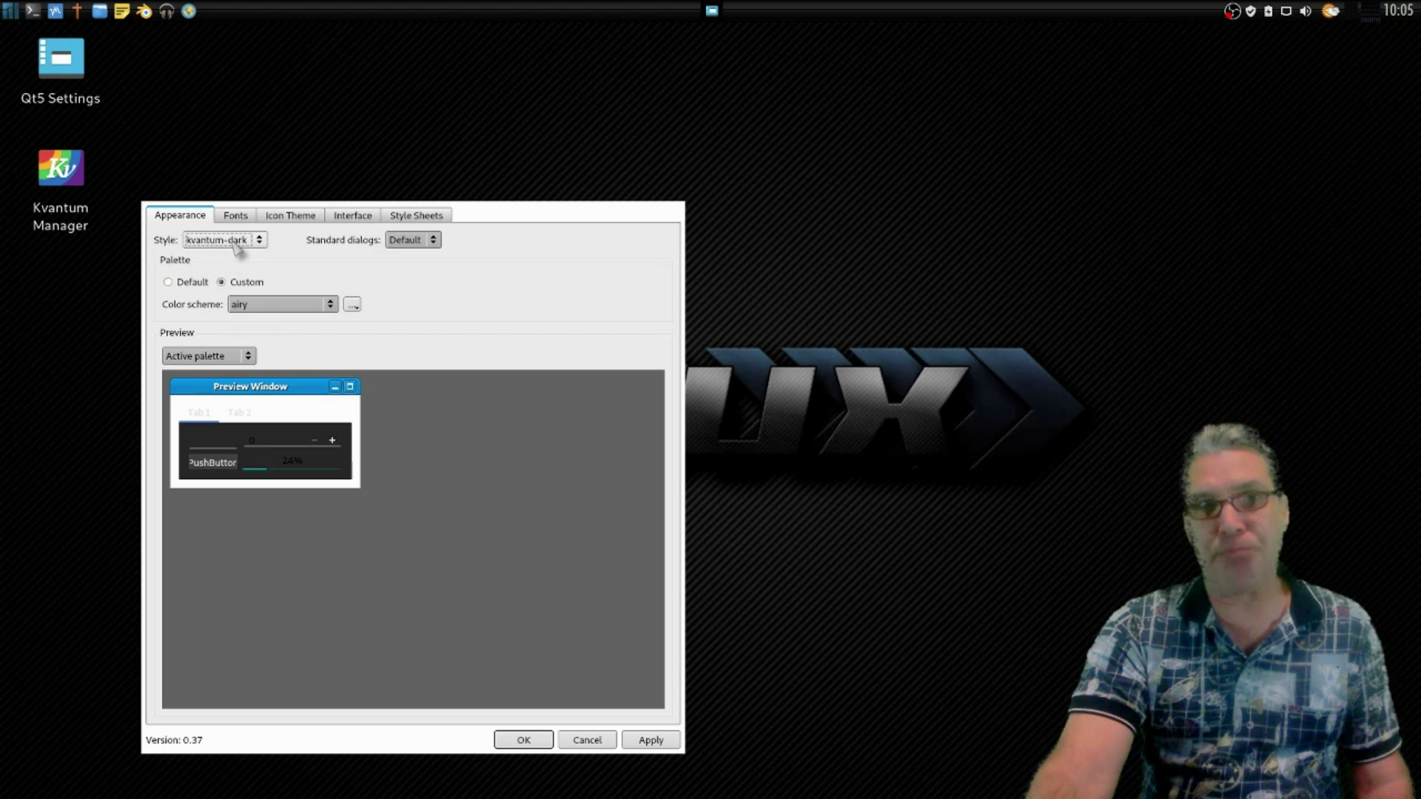
pyautogui.click(658, 741)
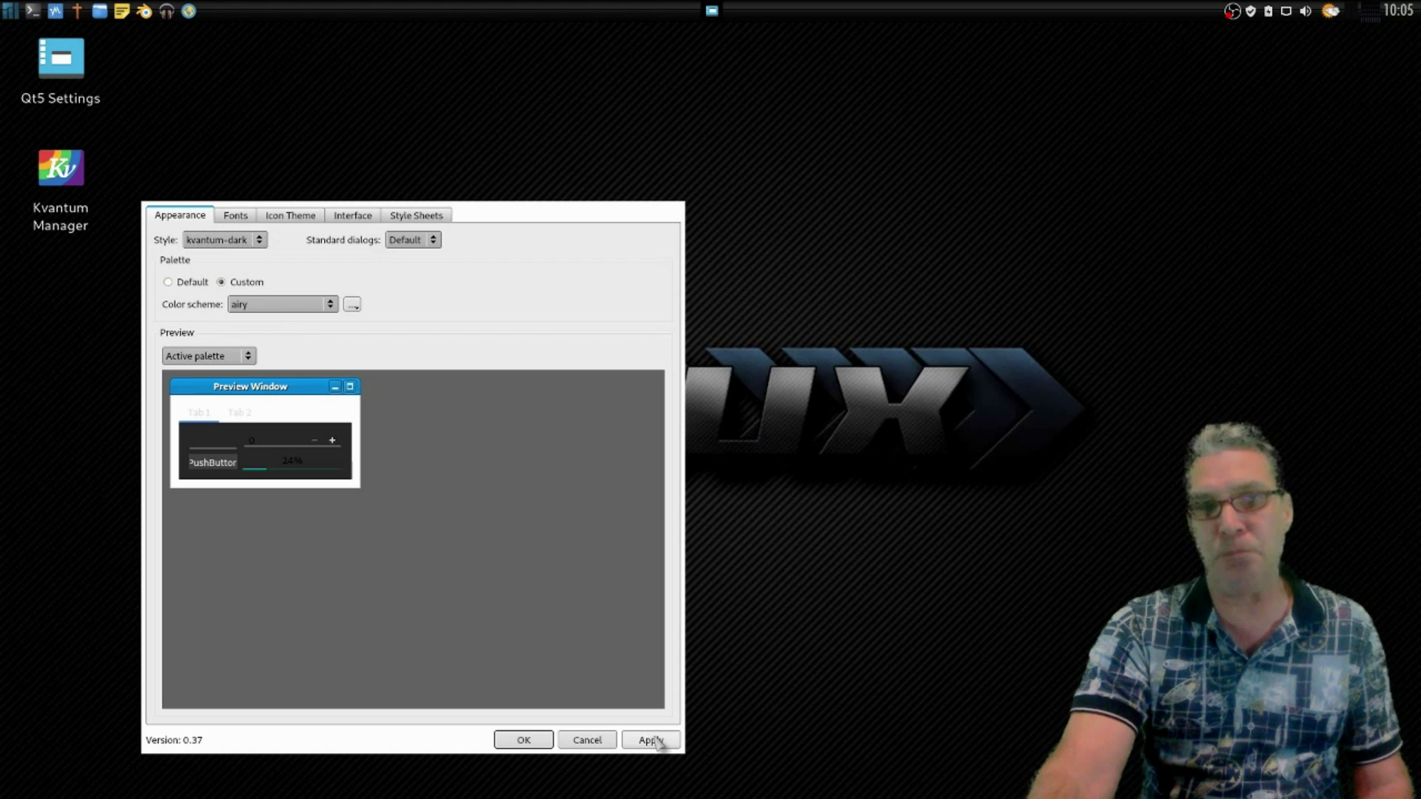
pyautogui.click(521, 741)
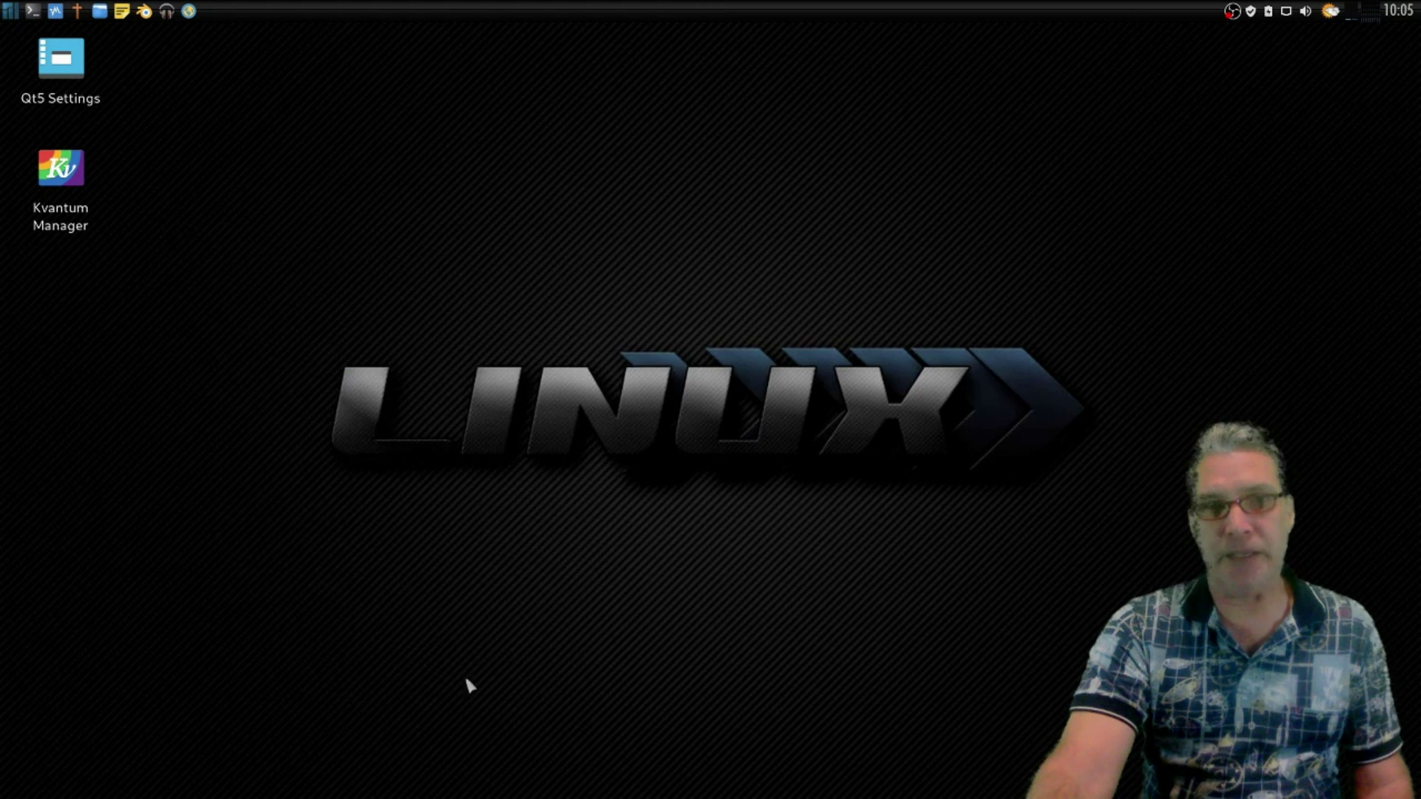
# - Confirm MateriaDark is the active Kvantum theme, then relaunch VirtualBox to check its dark look
pyautogui.doubleClick(65, 170)
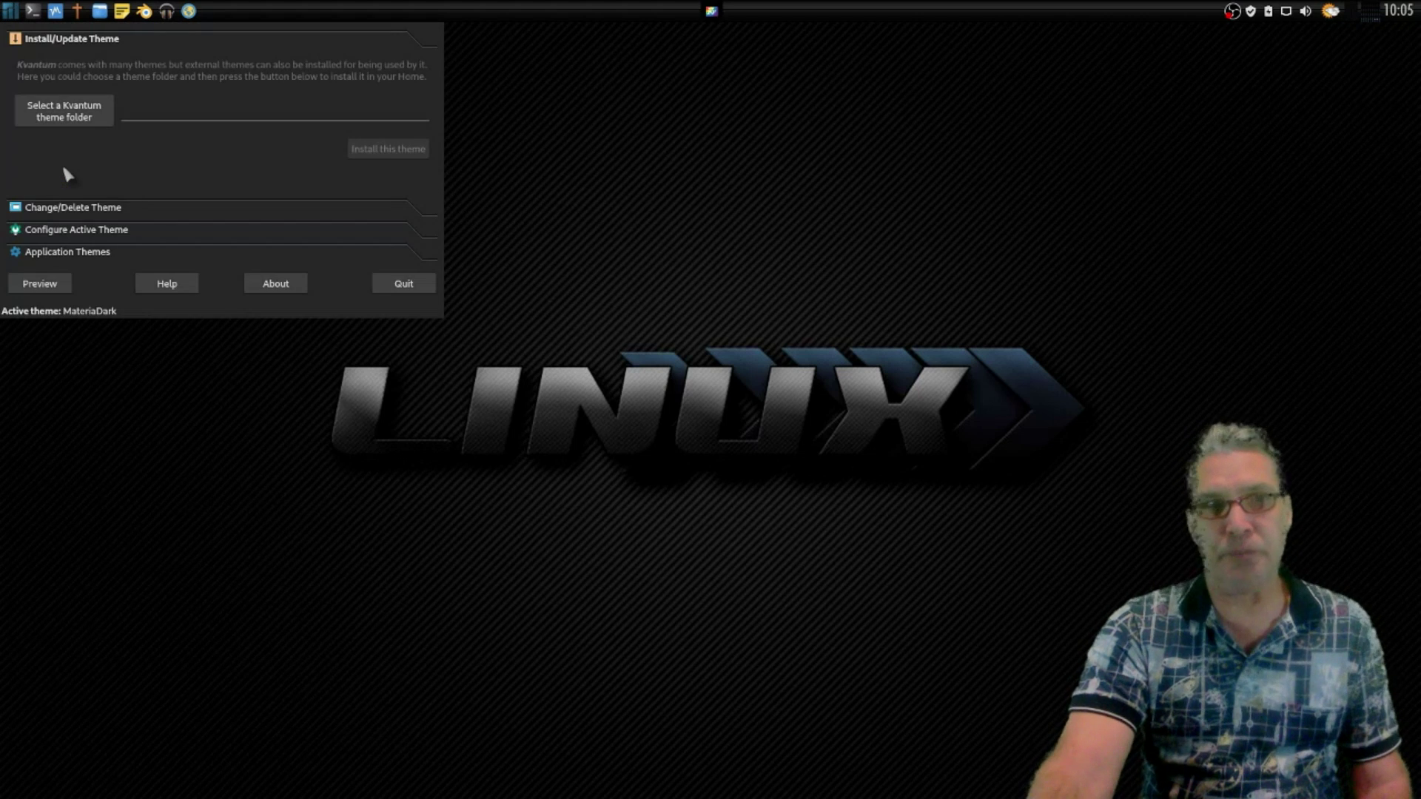
pyautogui.click(79, 211)
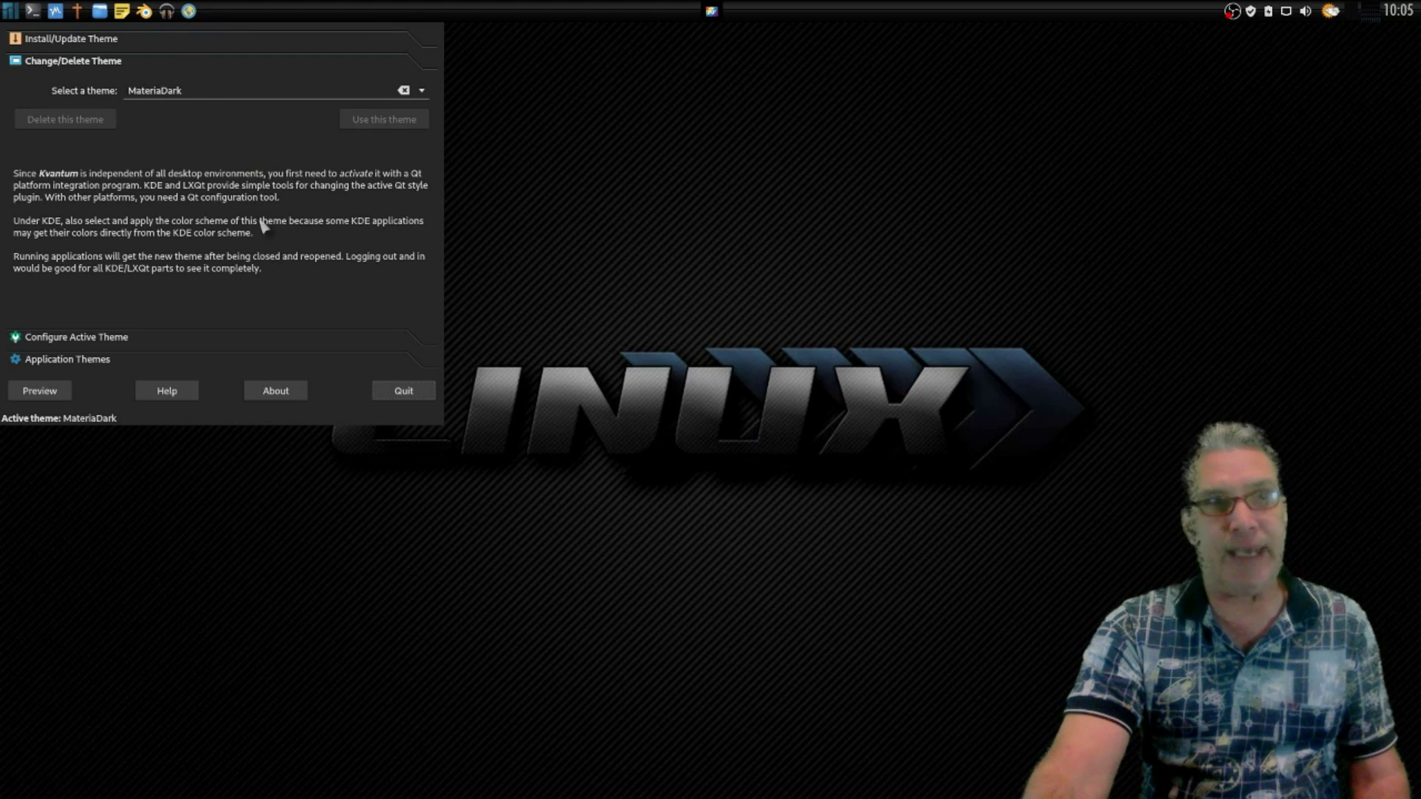
pyautogui.click(56, 11)
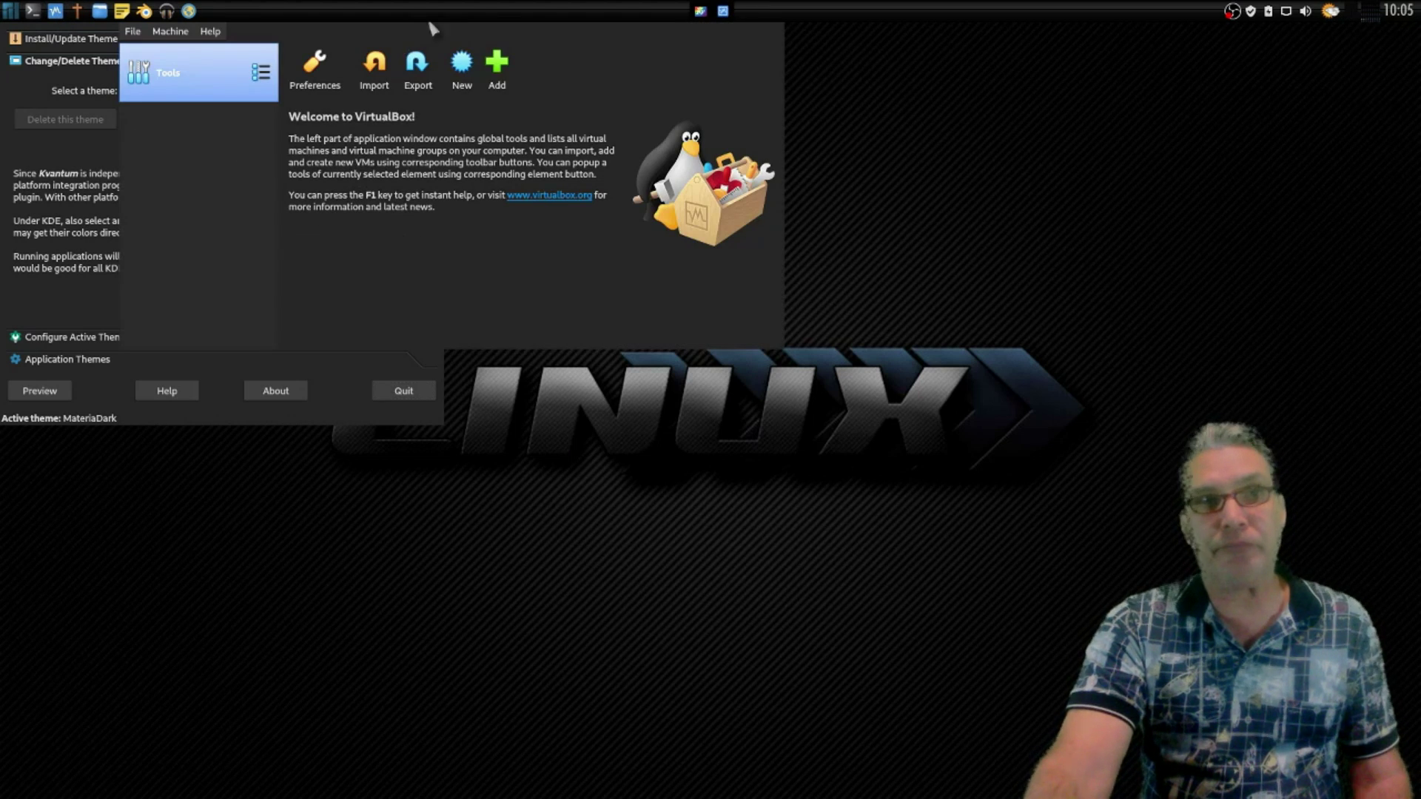
# - Place VirtualBox beside Kvantum Manager and briefly show, then hide, the OBS recorder window
pyautogui.moveTo(438, 276); pyautogui.dragTo(821, 292)
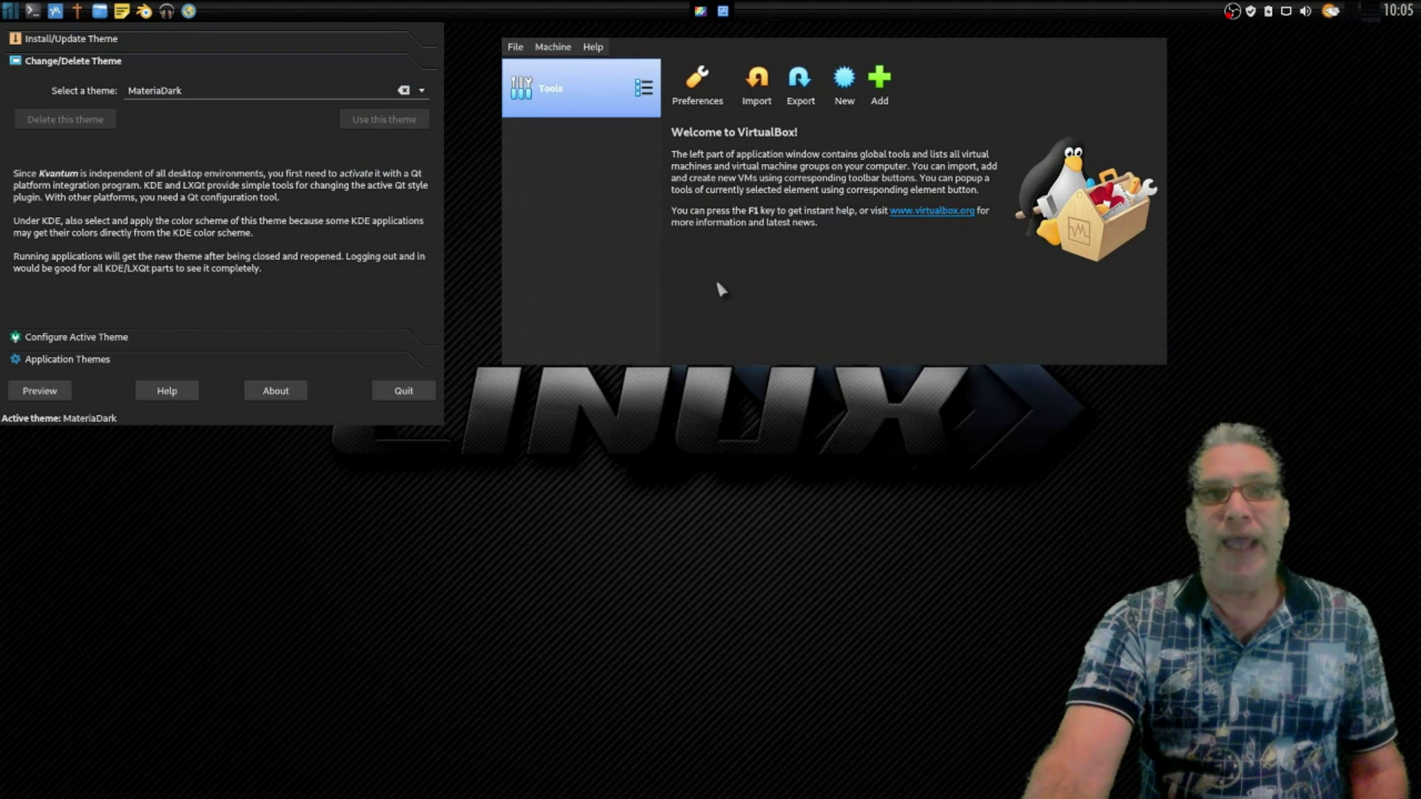
pyautogui.click(1232, 11)
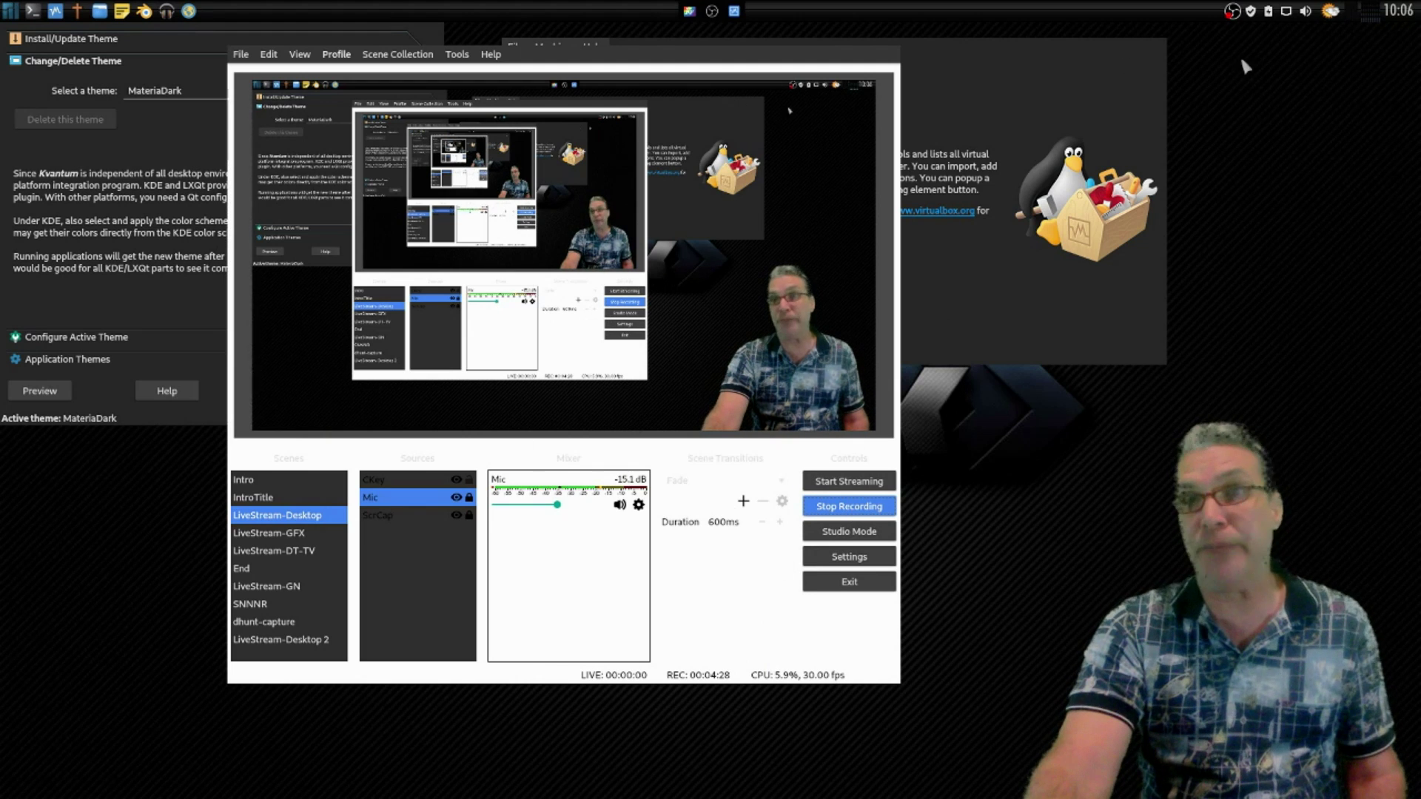
pyautogui.click(1232, 12)
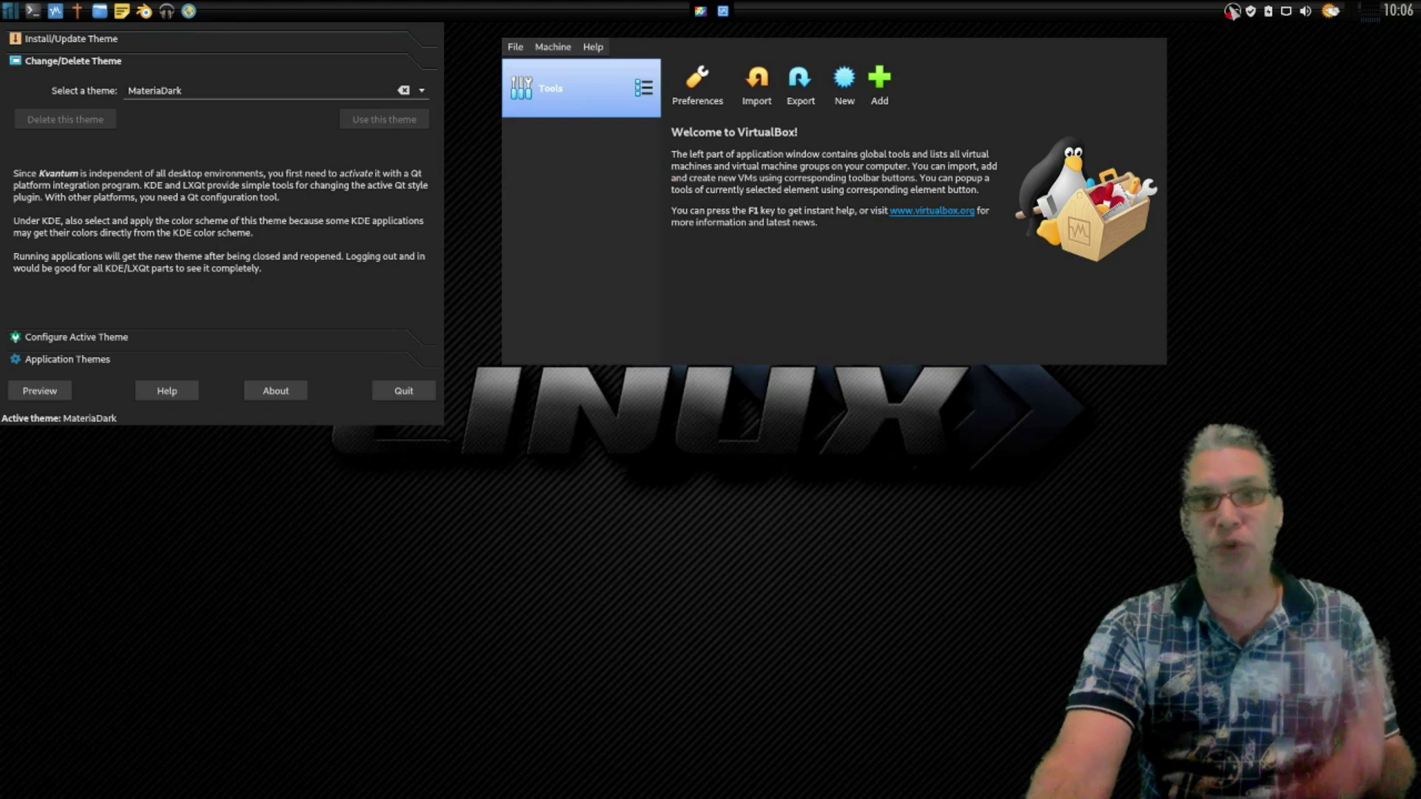
# - Launch Kdenlive and switch its colour theme to KvBrown
pyautogui.click(11, 13)
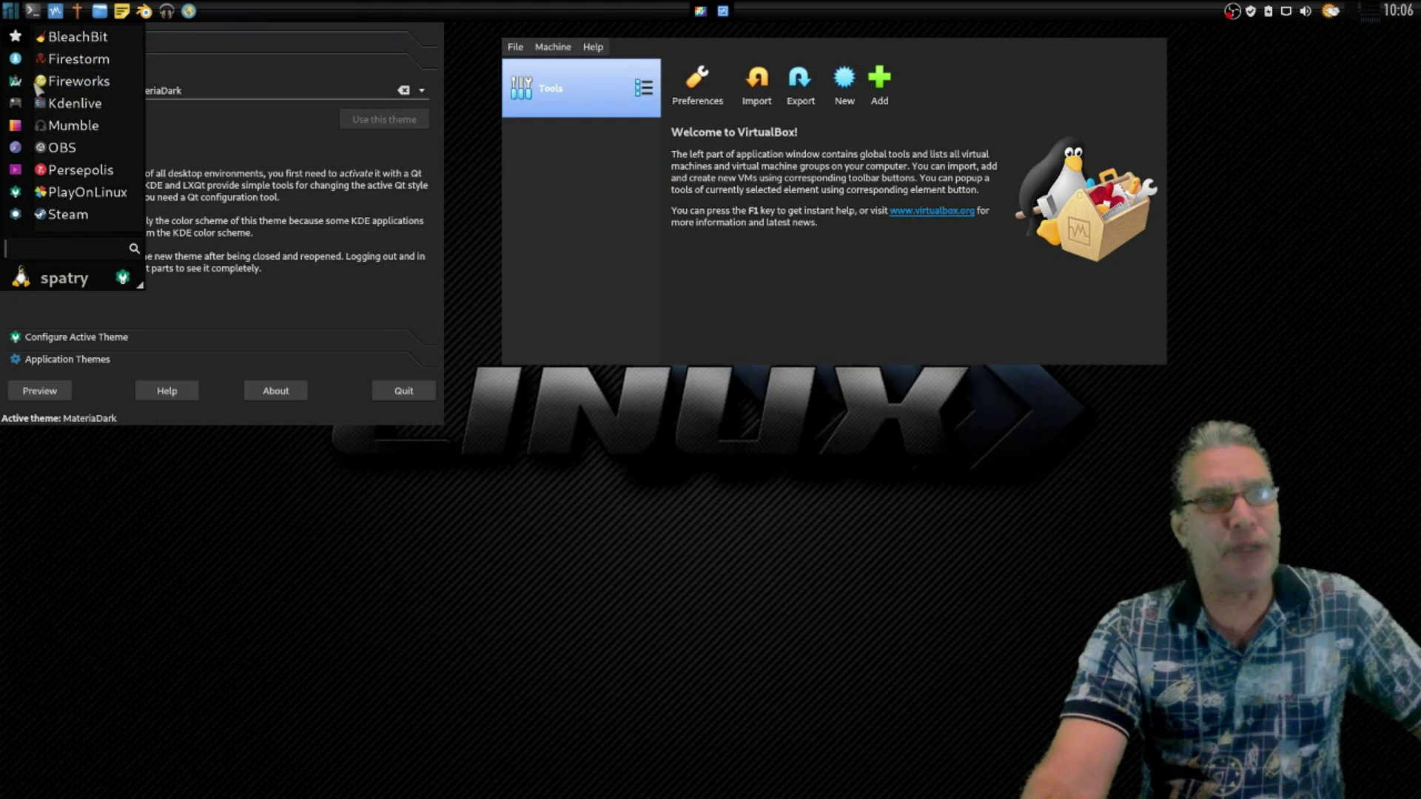
pyautogui.click(51, 104)
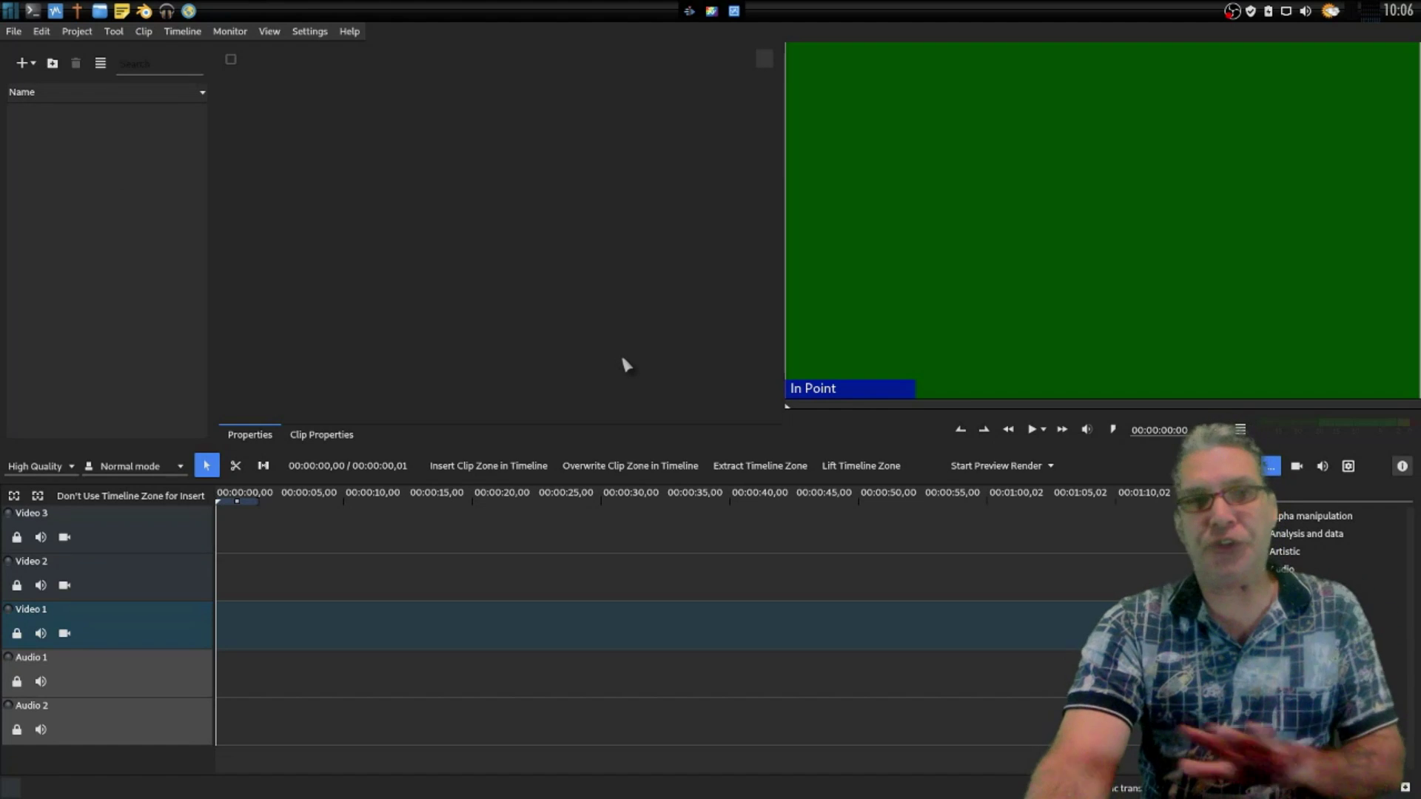
pyautogui.click(302, 33)
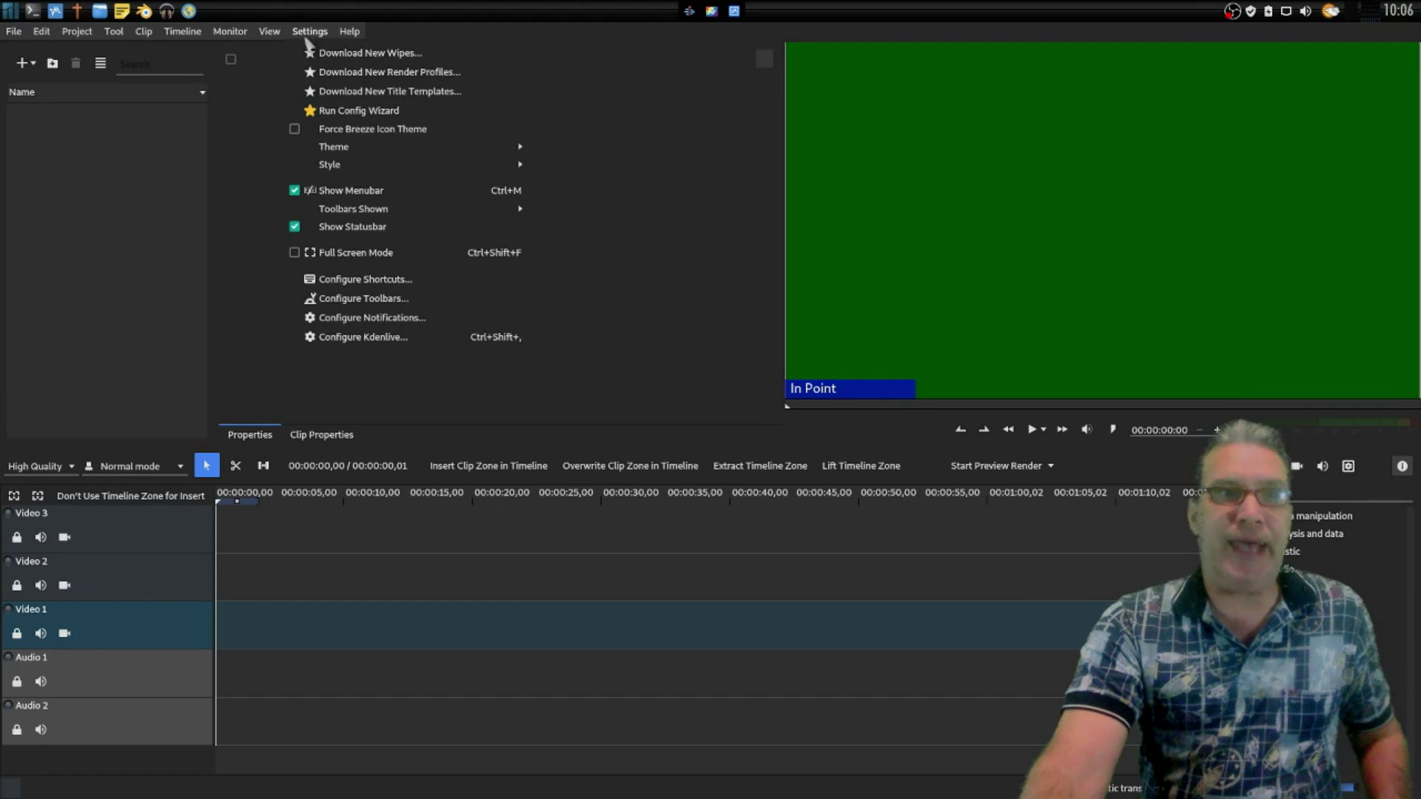
pyautogui.moveTo(373, 148)
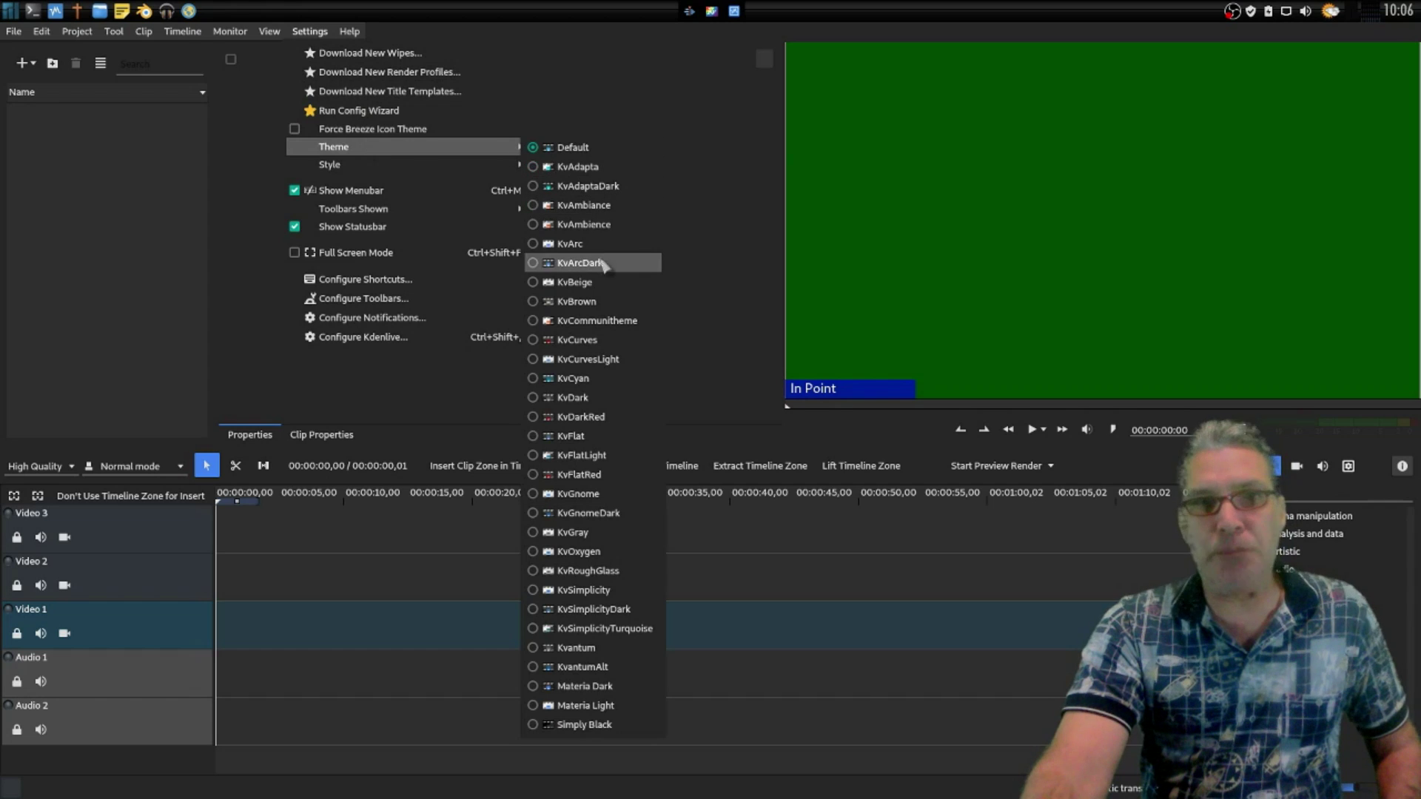
pyautogui.click(591, 303)
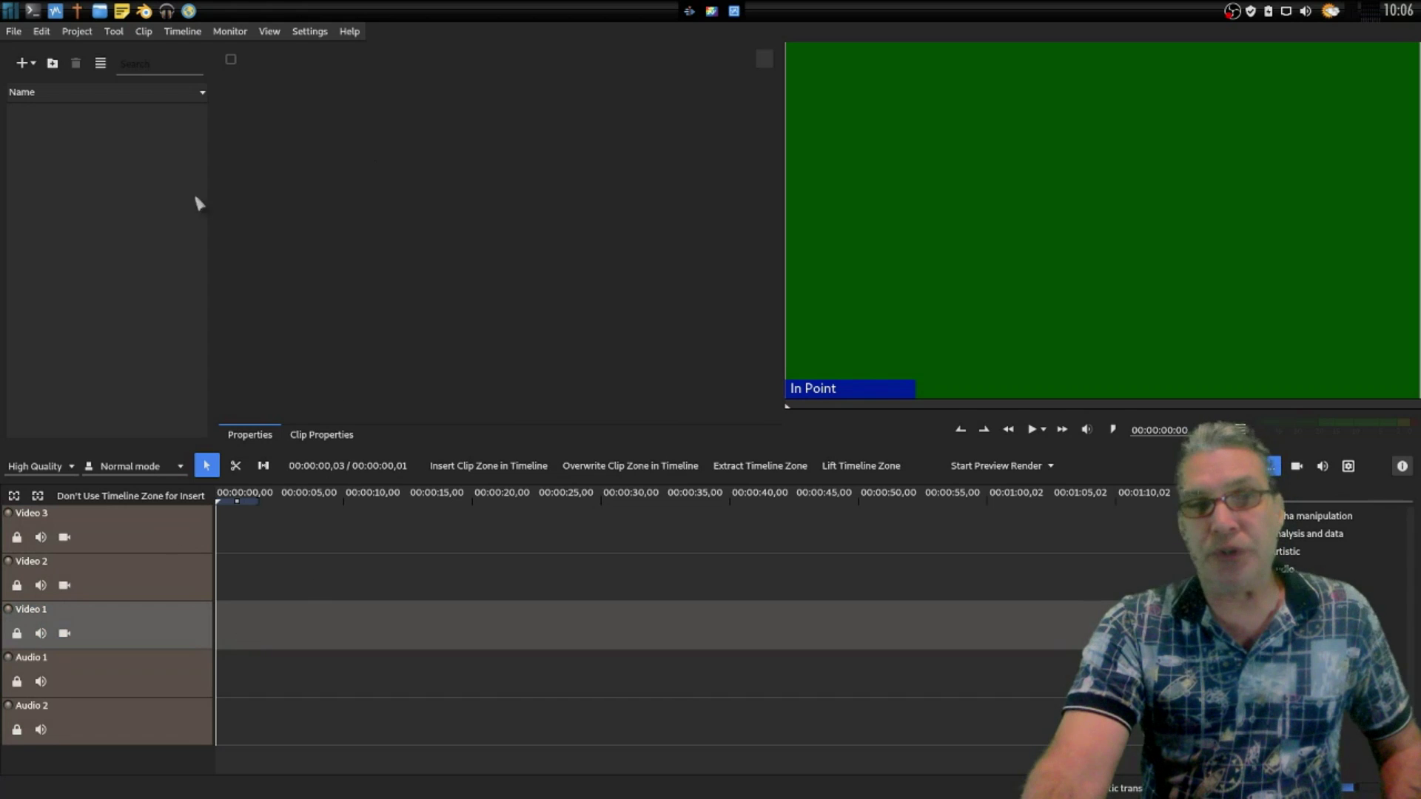
# - Change Kdenlive's colour theme to Materia Dark
pyautogui.click(306, 33)
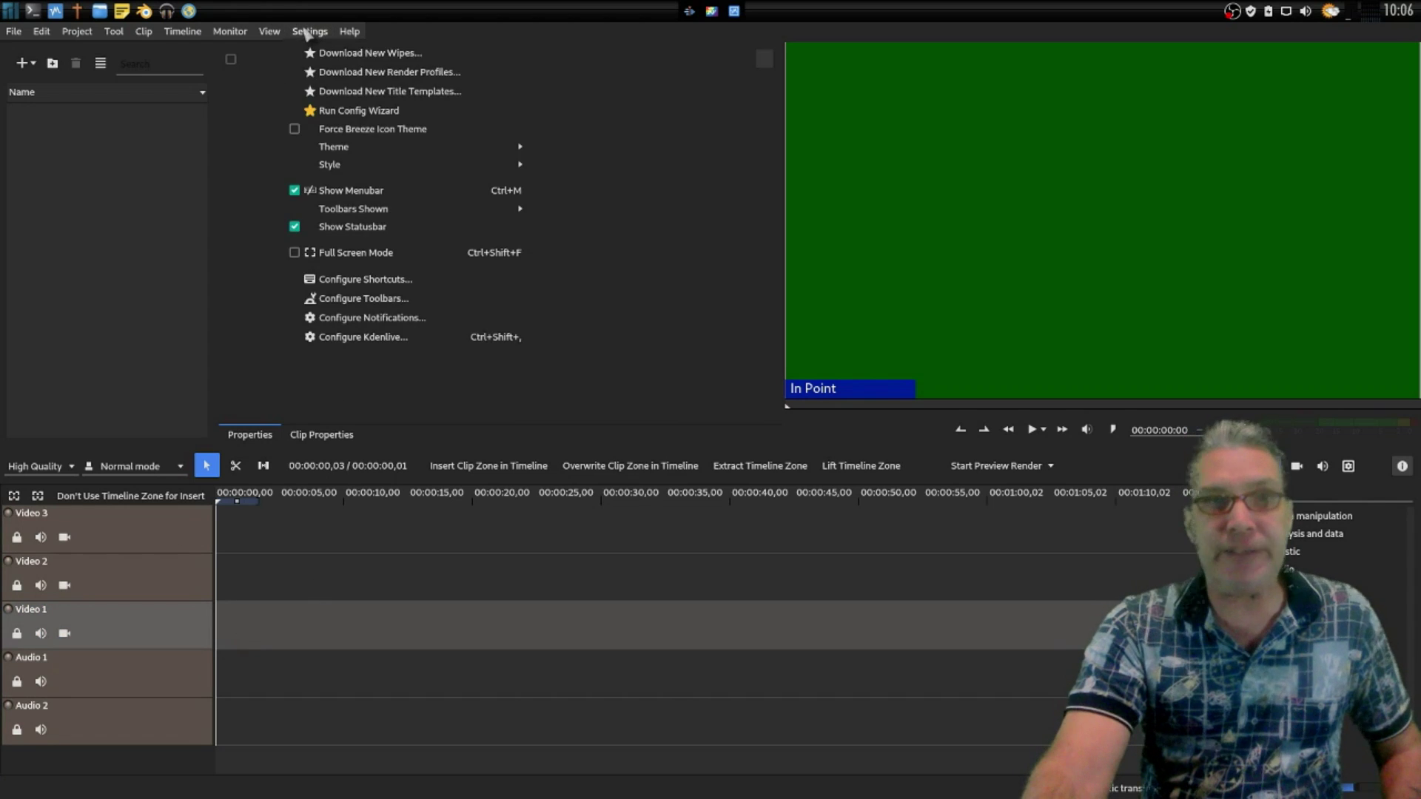
pyautogui.moveTo(418, 148)
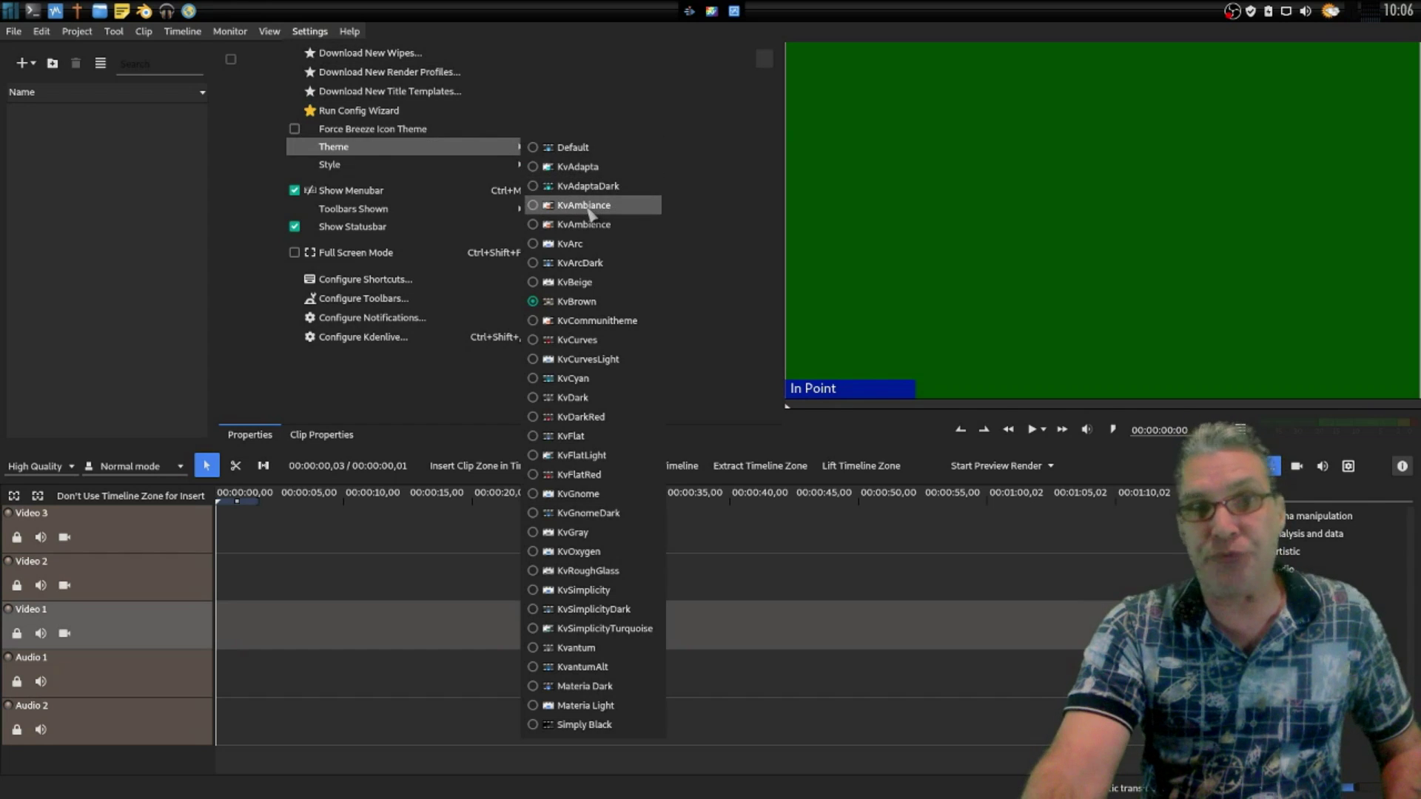
pyautogui.click(603, 688)
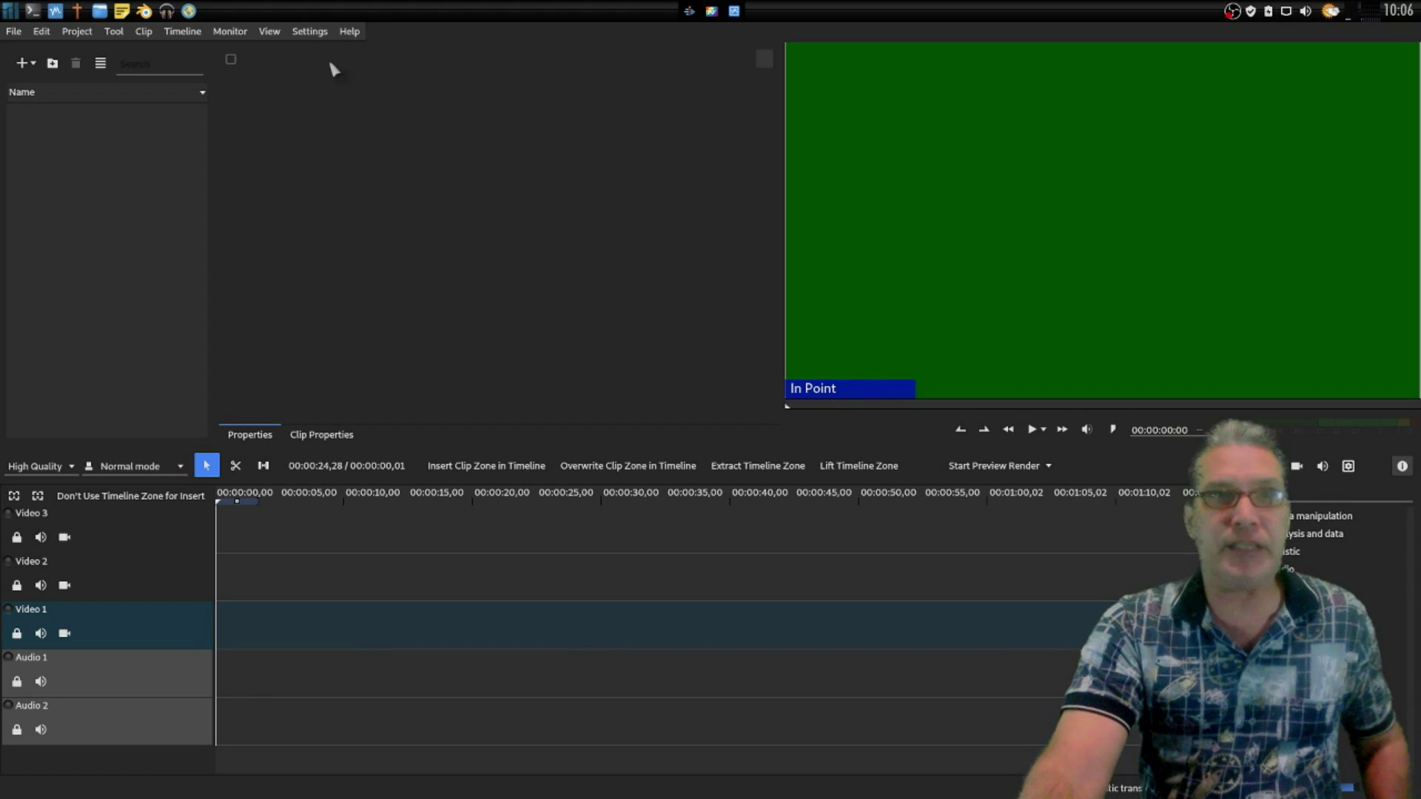
pyautogui.click(307, 33)
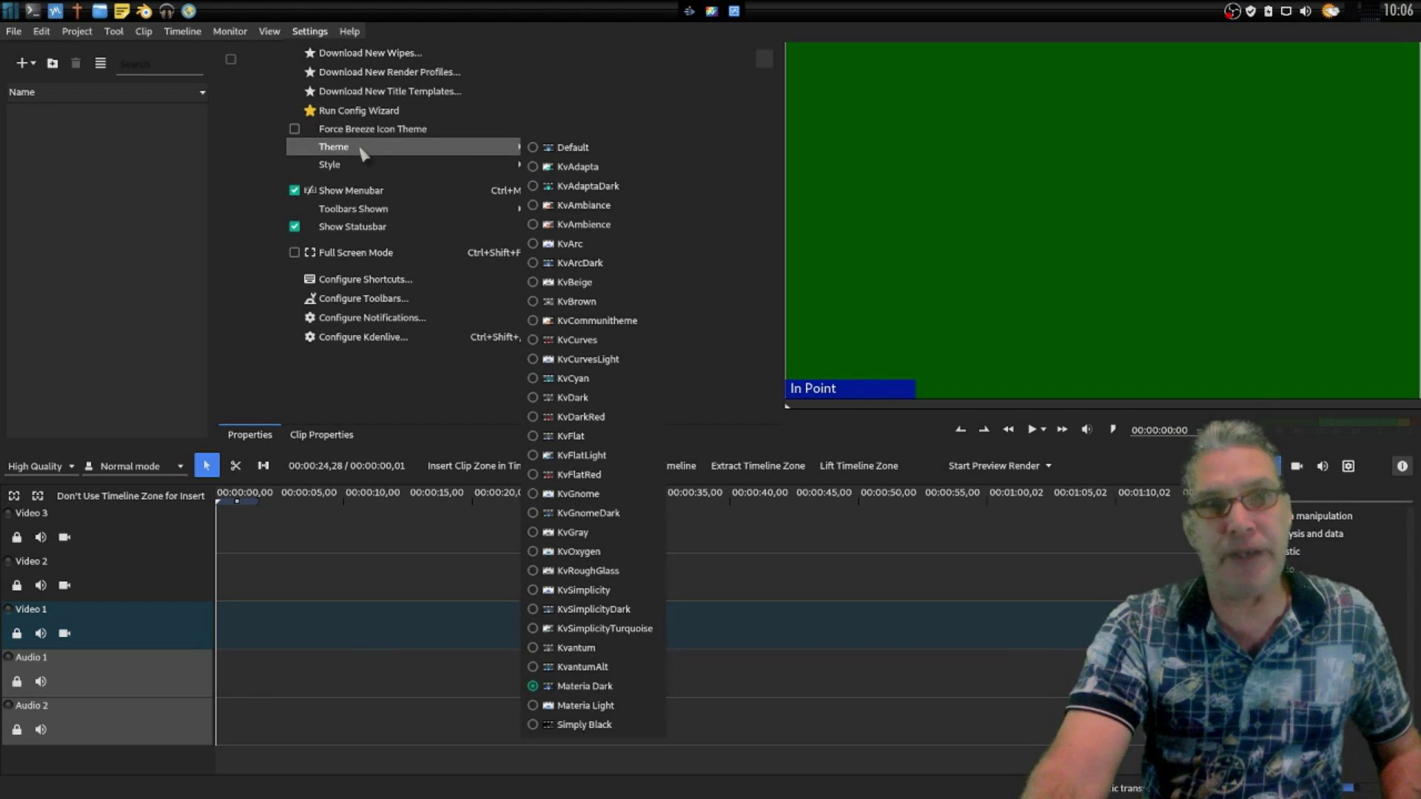
pyautogui.moveTo(451, 164)
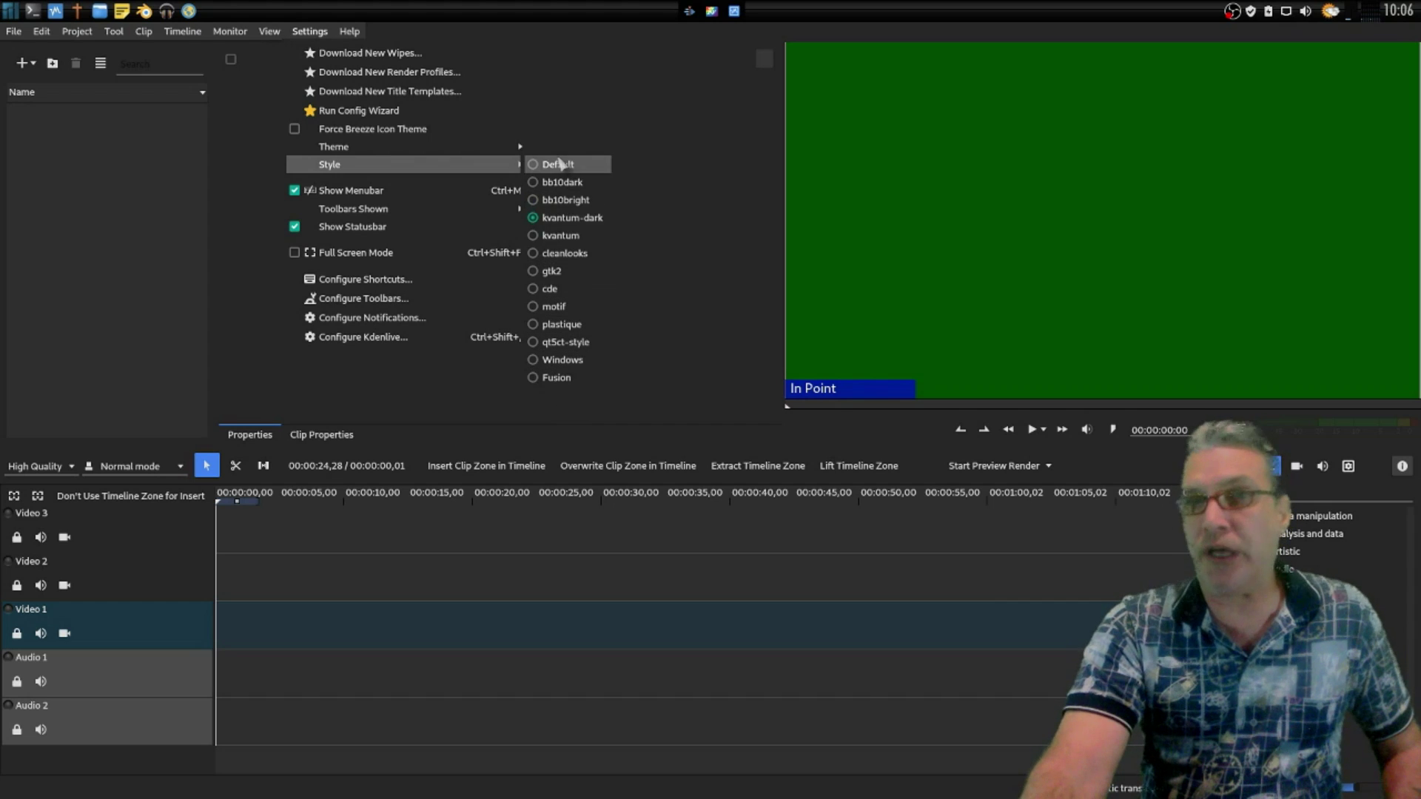
pyautogui.press('Escape')
pyautogui.press('Escape')
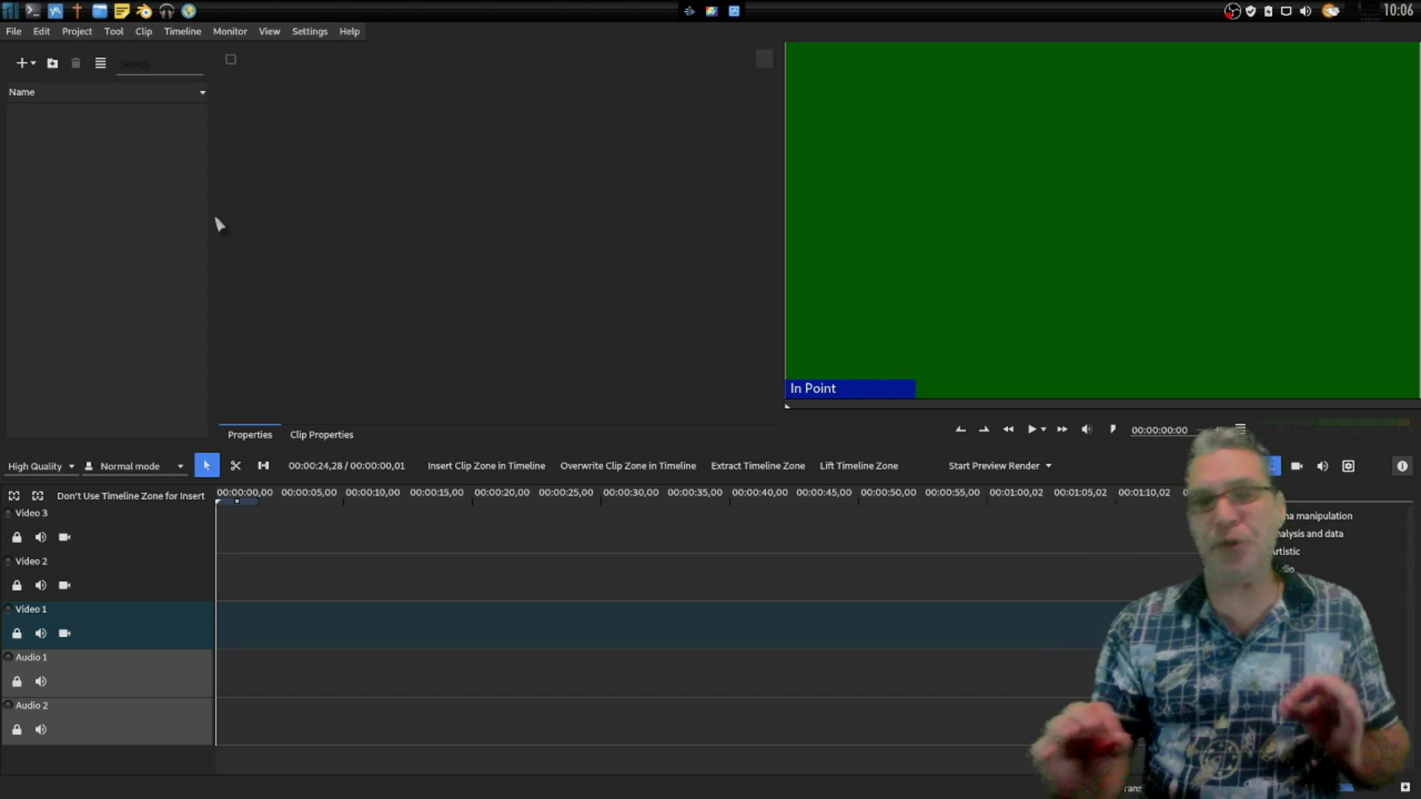
pyautogui.click(689, 12)
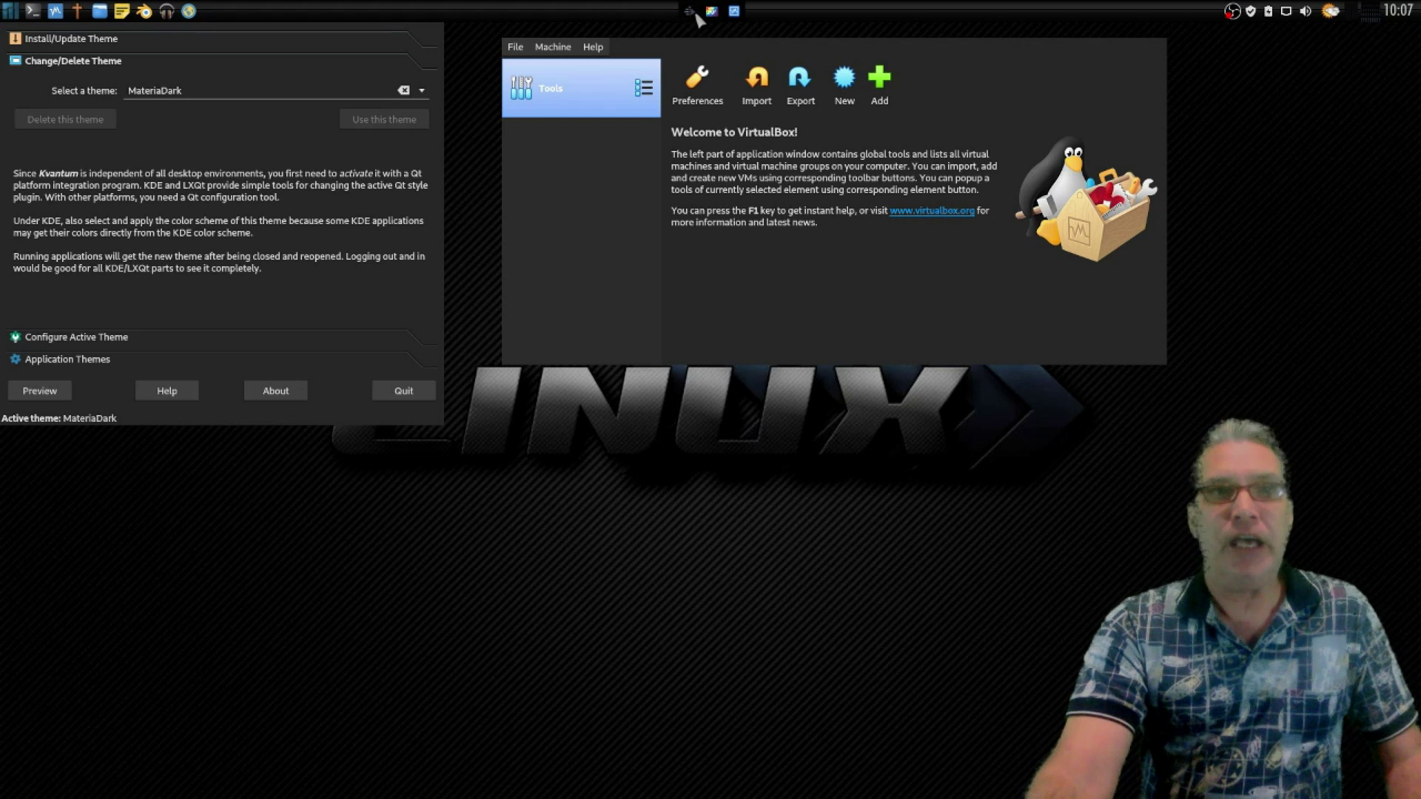
# - Open and close the applications launcher twice, then bring up the panel's context menu
pyautogui.click(10, 11)
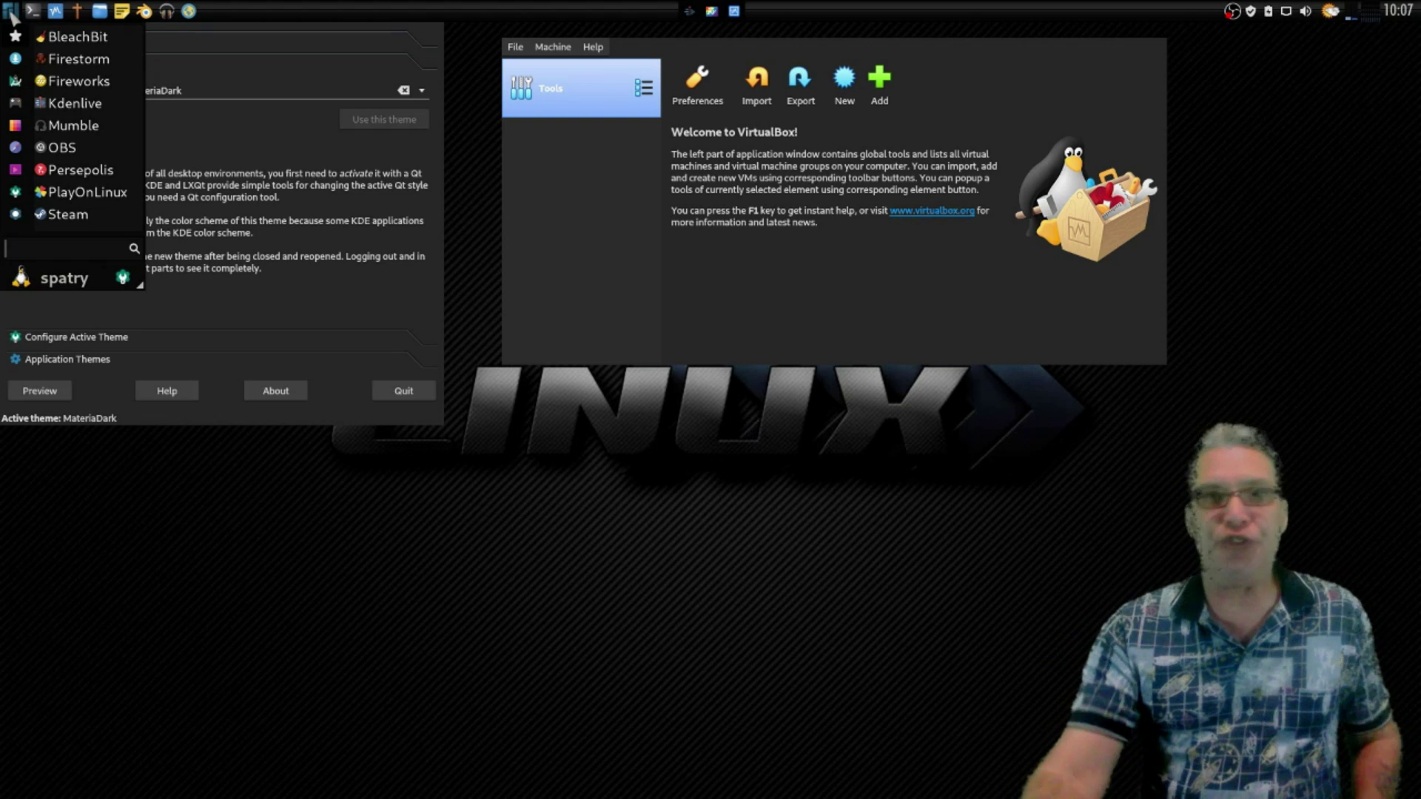
pyautogui.click(245, 18)
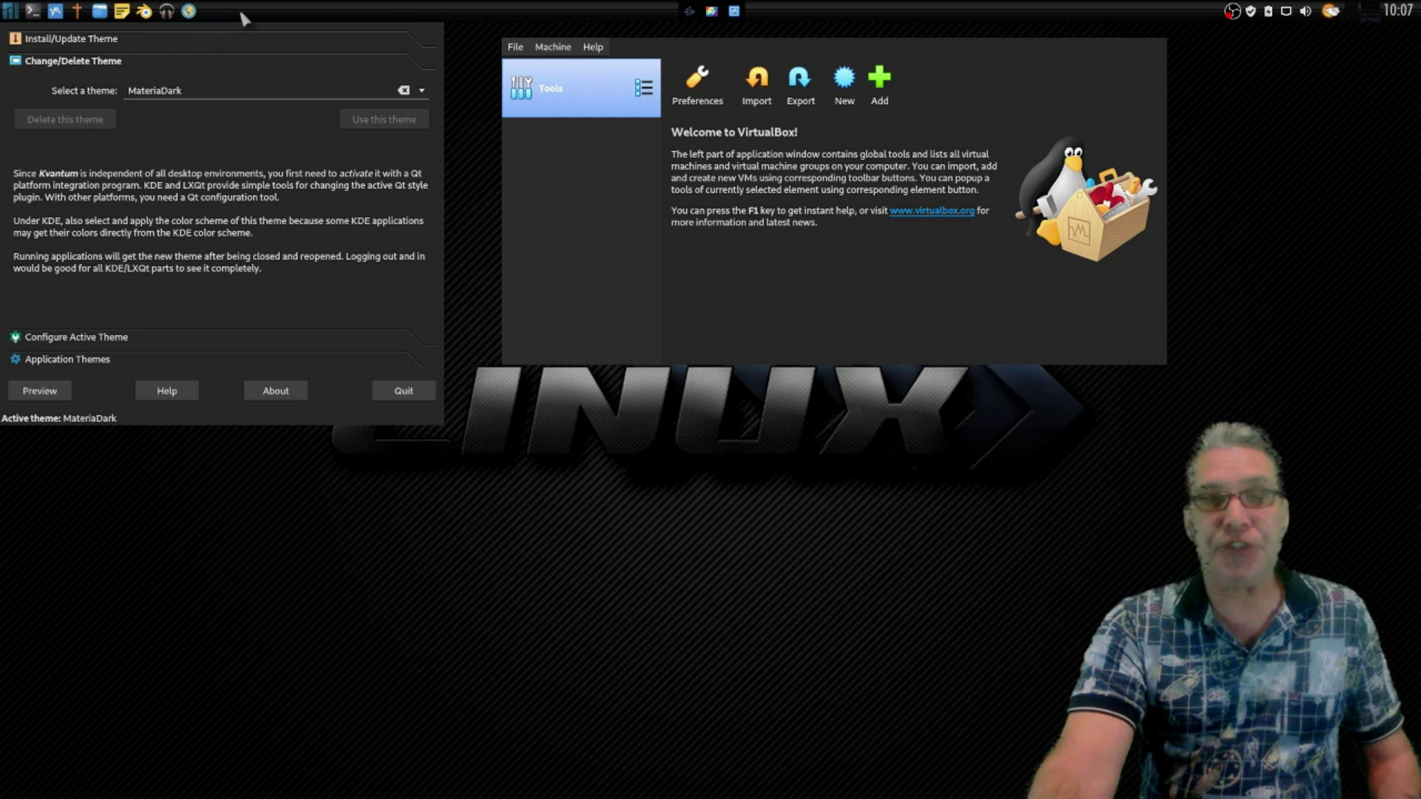
pyautogui.click(8, 10)
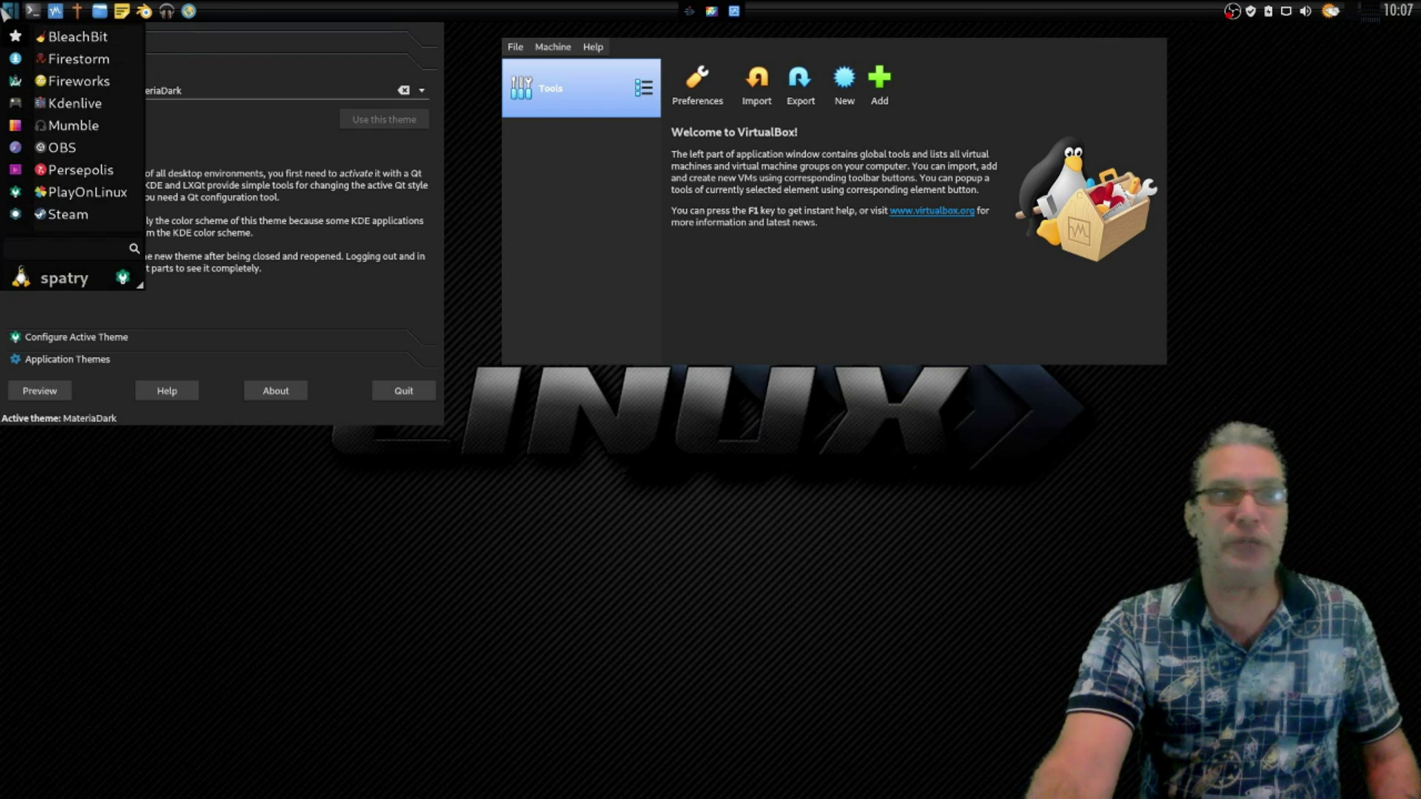
pyautogui.click(325, 14)
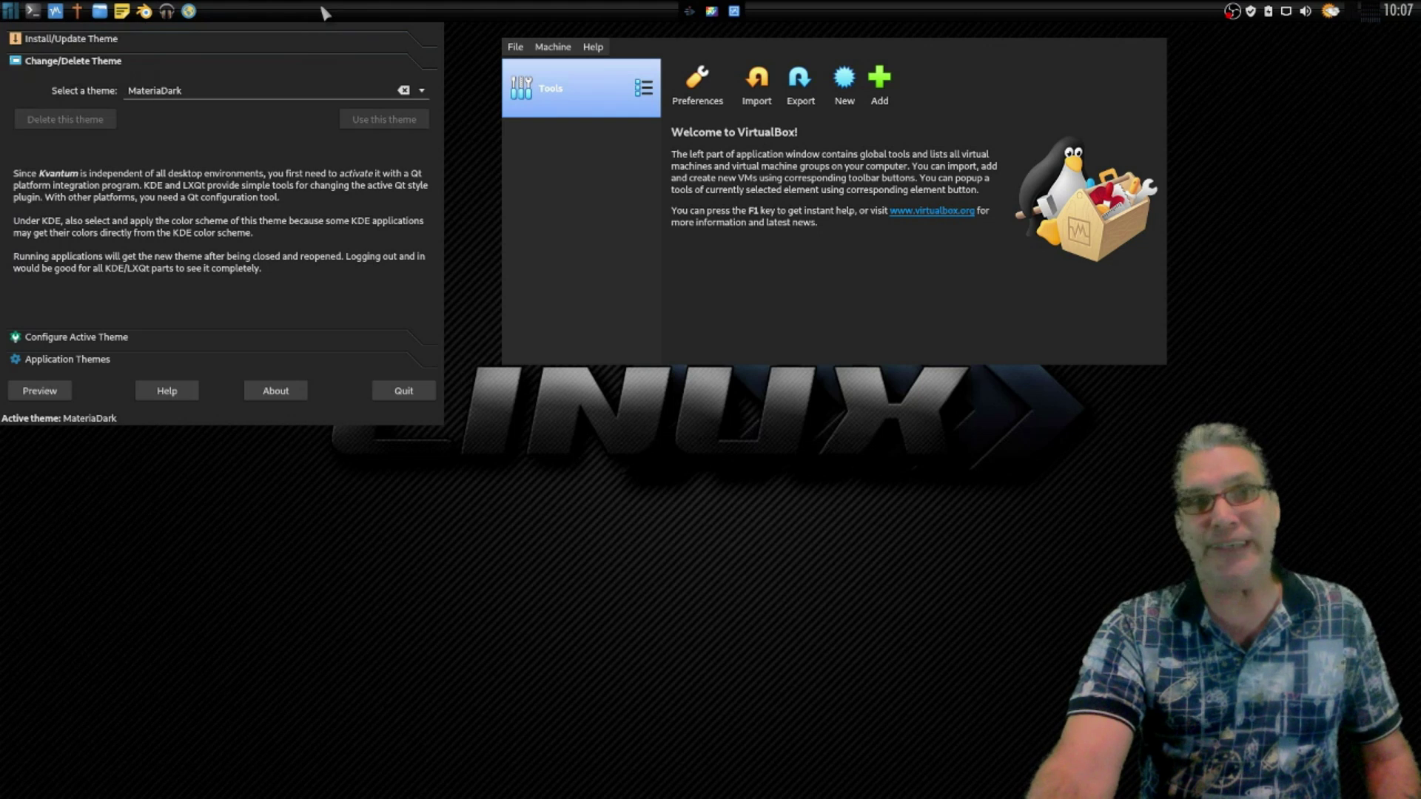
pyautogui.rightClick(326, 14)
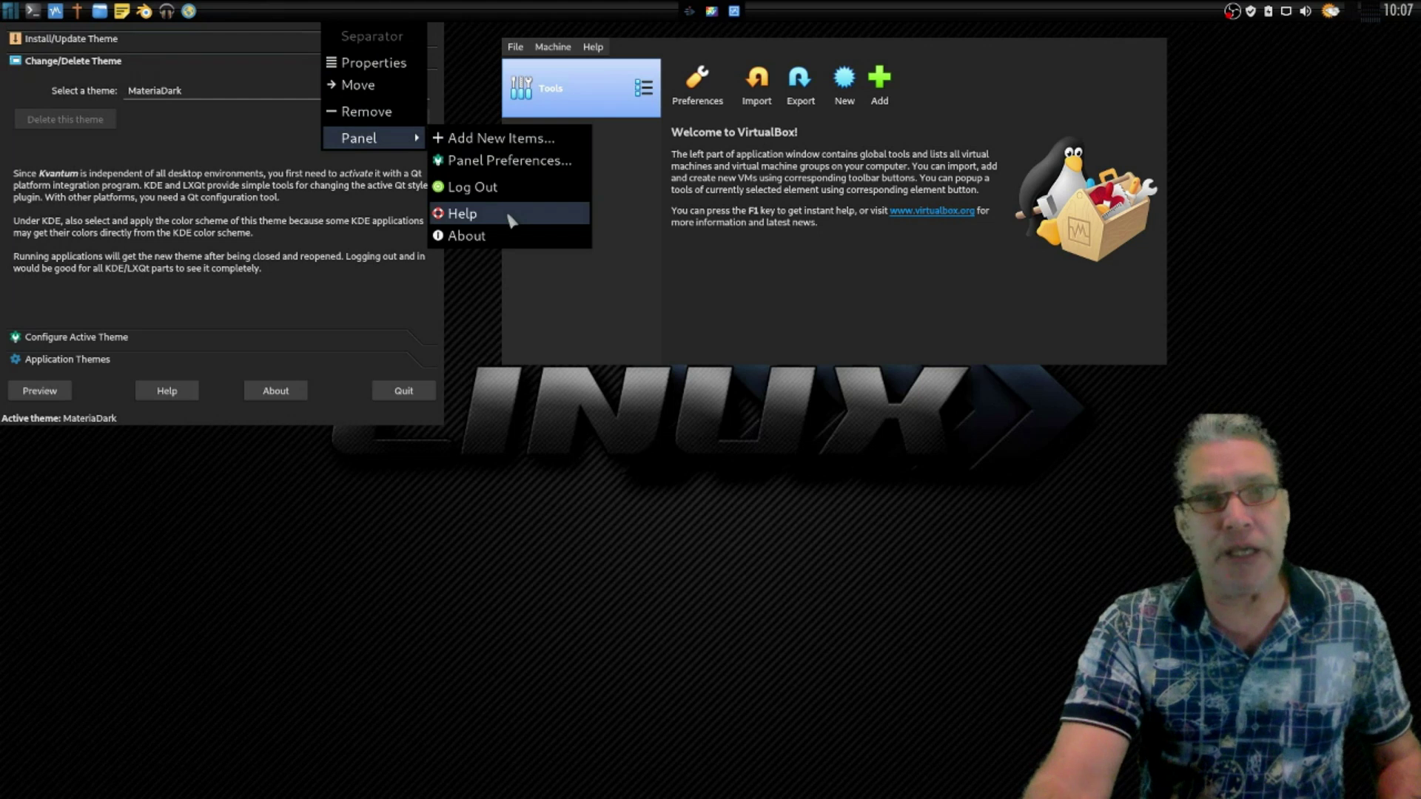
# - Show the Xfce panel's About dialog (version 4.13.4), then reopen Pamac Package Manager from the tray
pyautogui.click(503, 235)
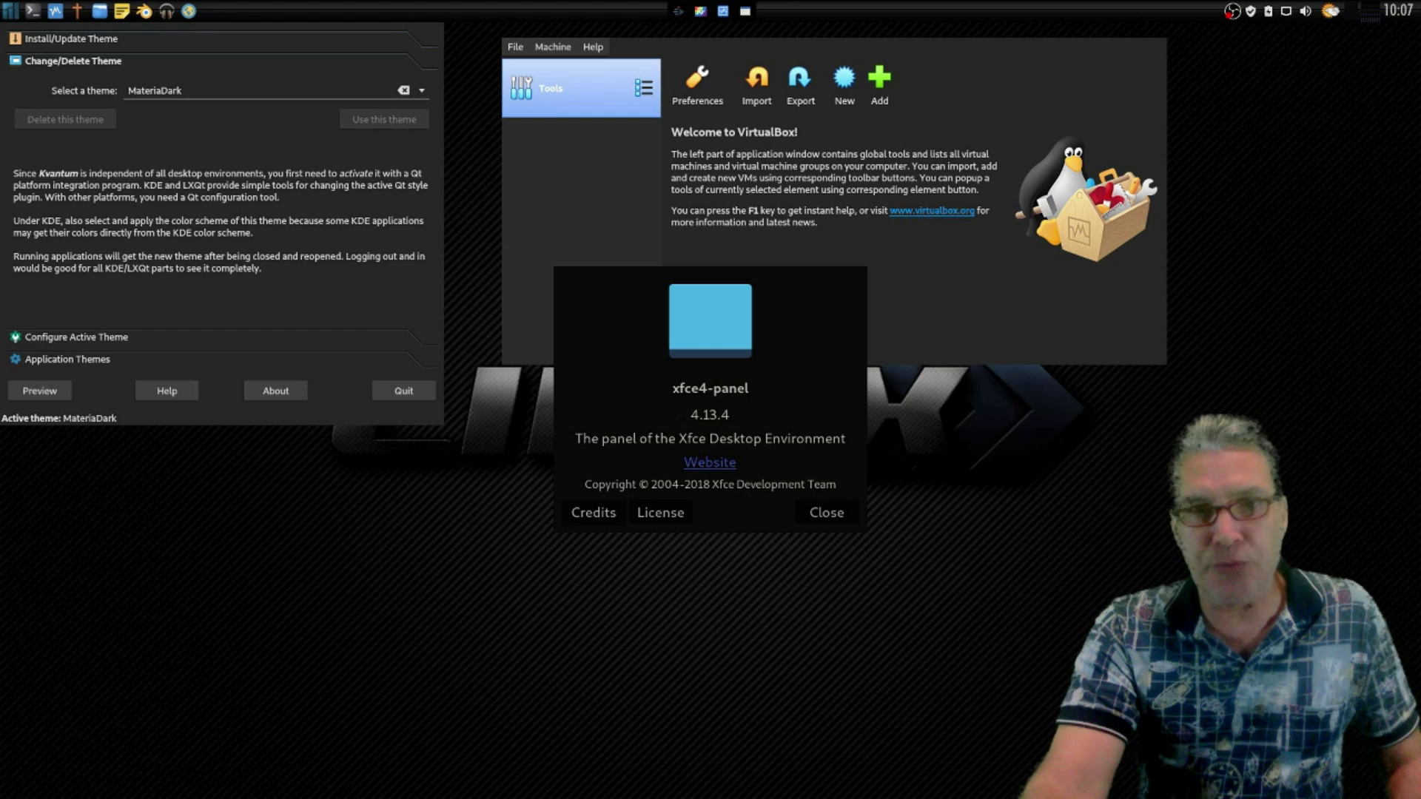
pyautogui.rightClick(1067, 479)
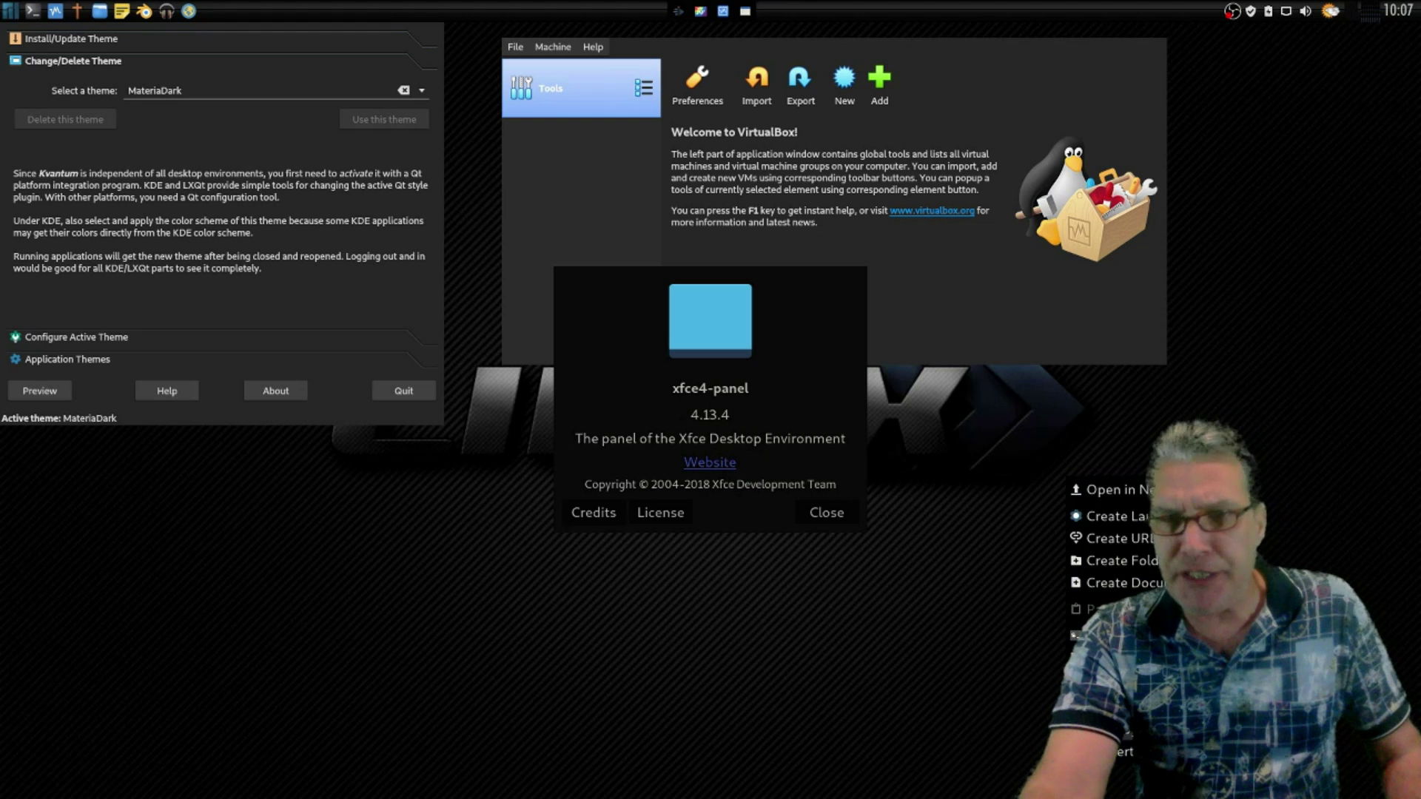
pyautogui.click(1256, 13)
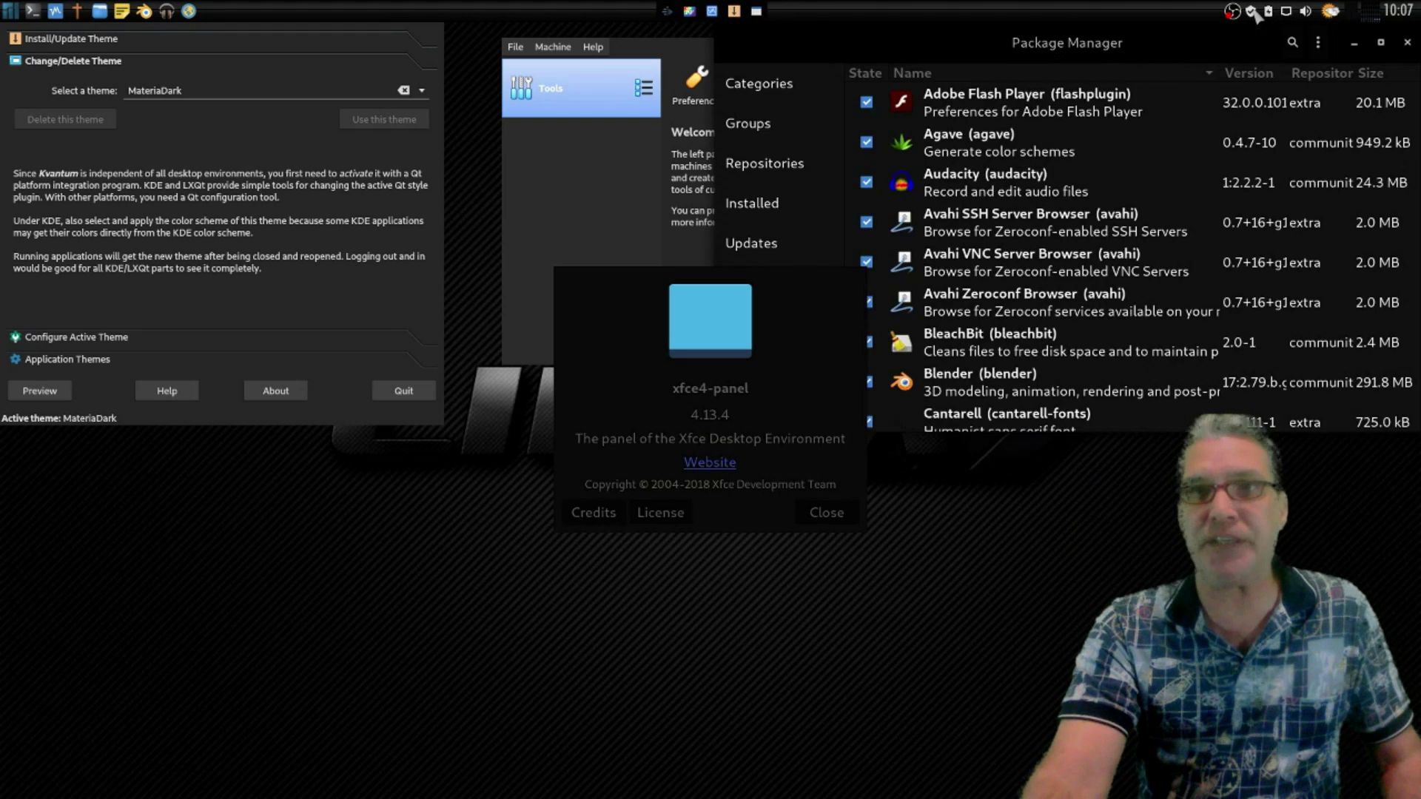
# - Search Pamac for xfce, dismiss the panel About dialog, and sort results by State
pyautogui.click(1292, 45)
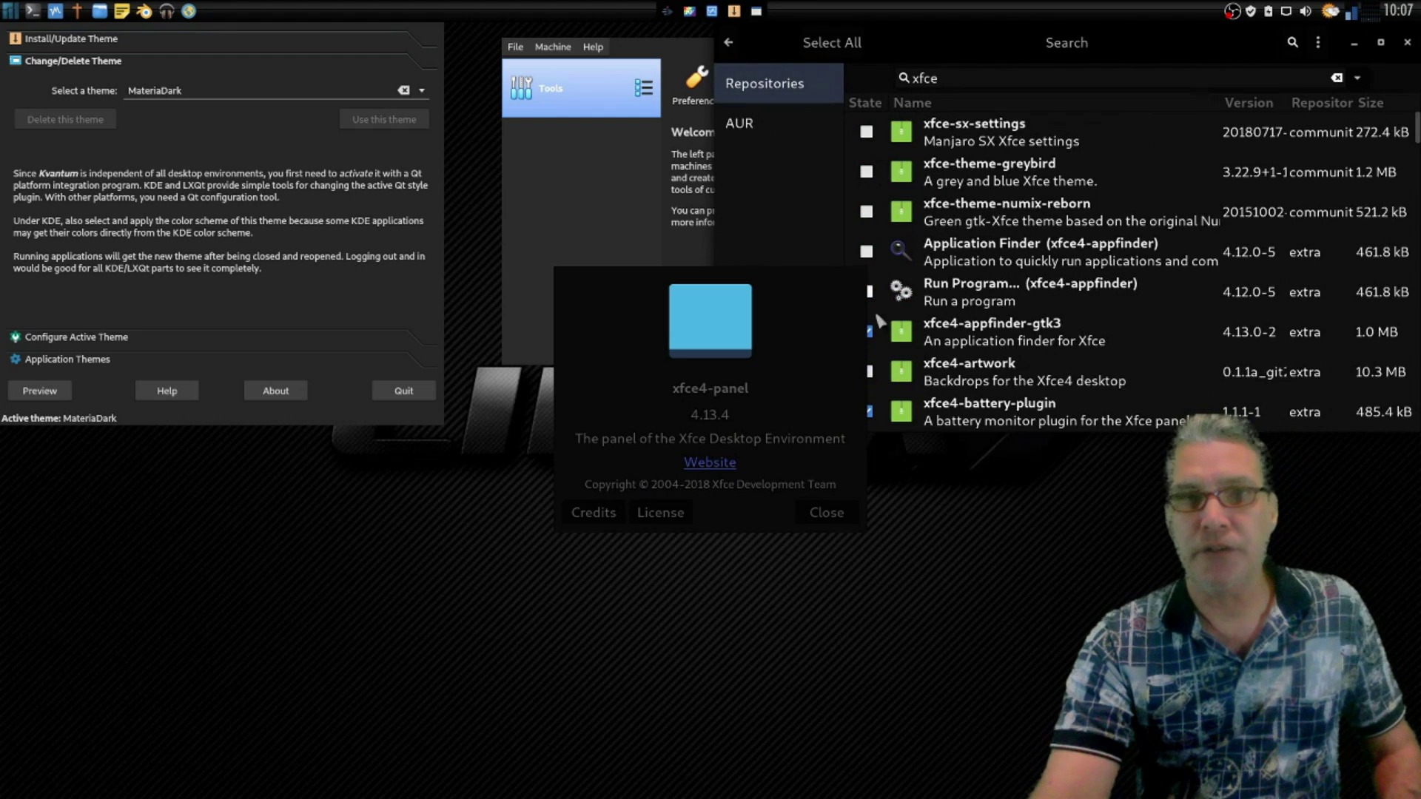
pyautogui.click(827, 512)
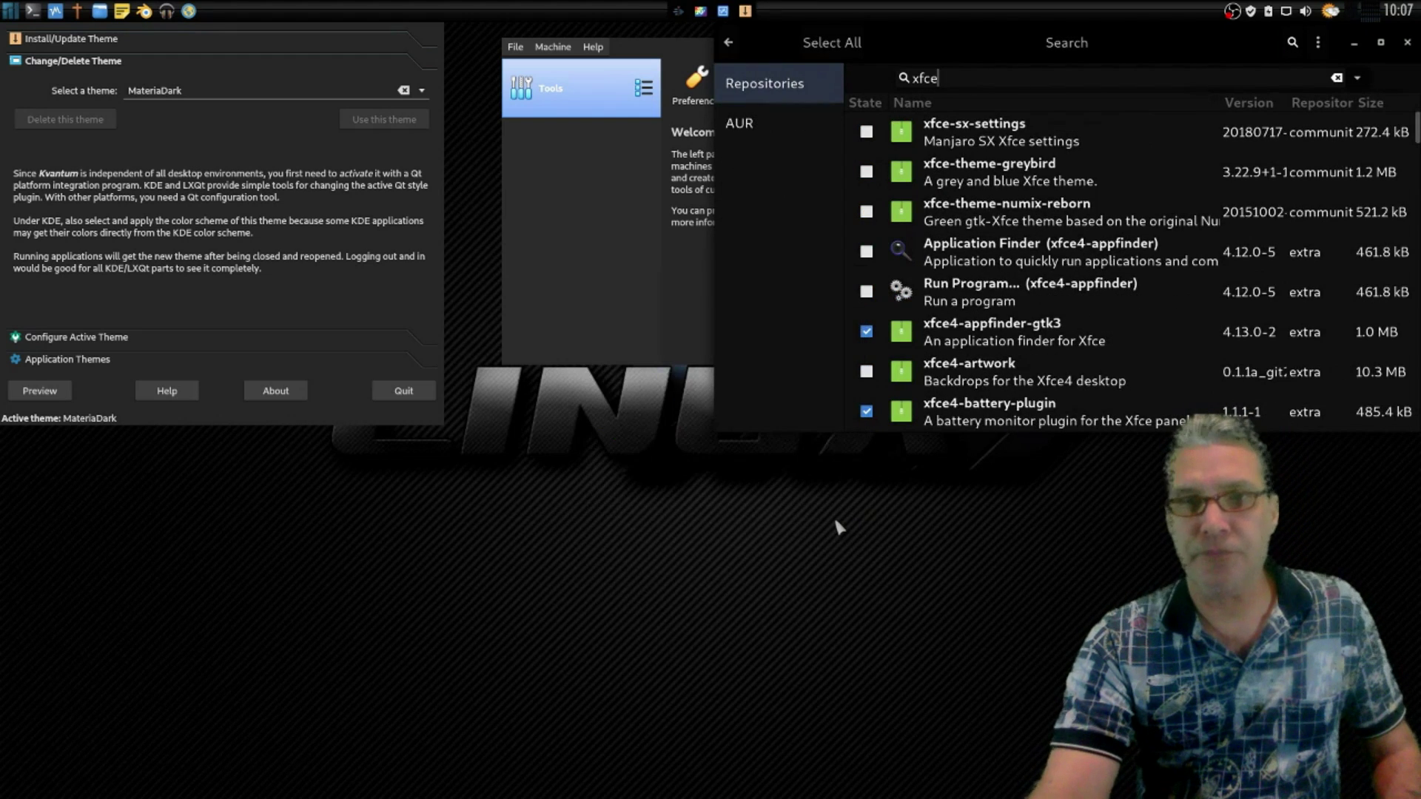
pyautogui.click(866, 104)
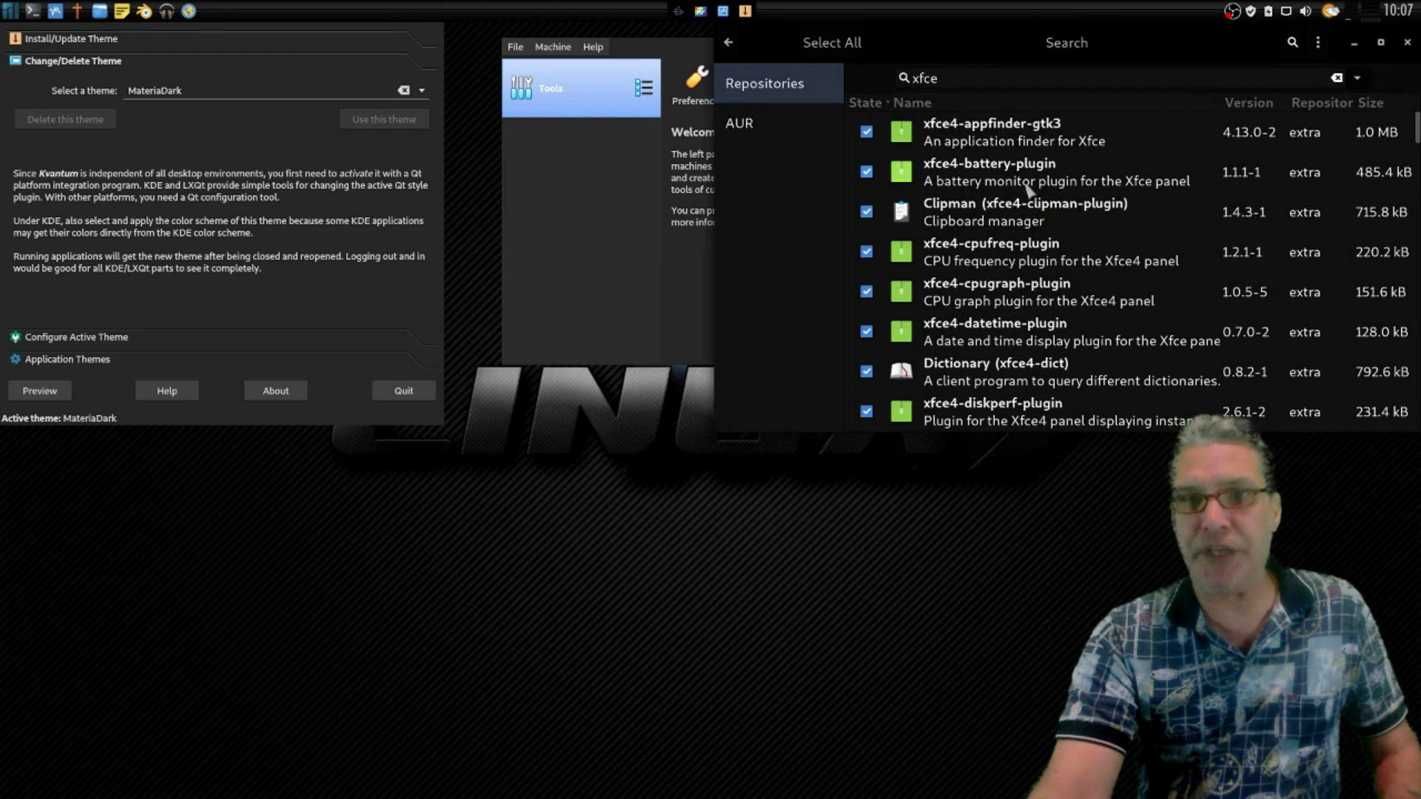
# - Review the installed xfce packages, including xfce4-panel-gtk3 4.13.4-1, then close Package Manager
pyautogui.scroll(-4, 1099, 266)
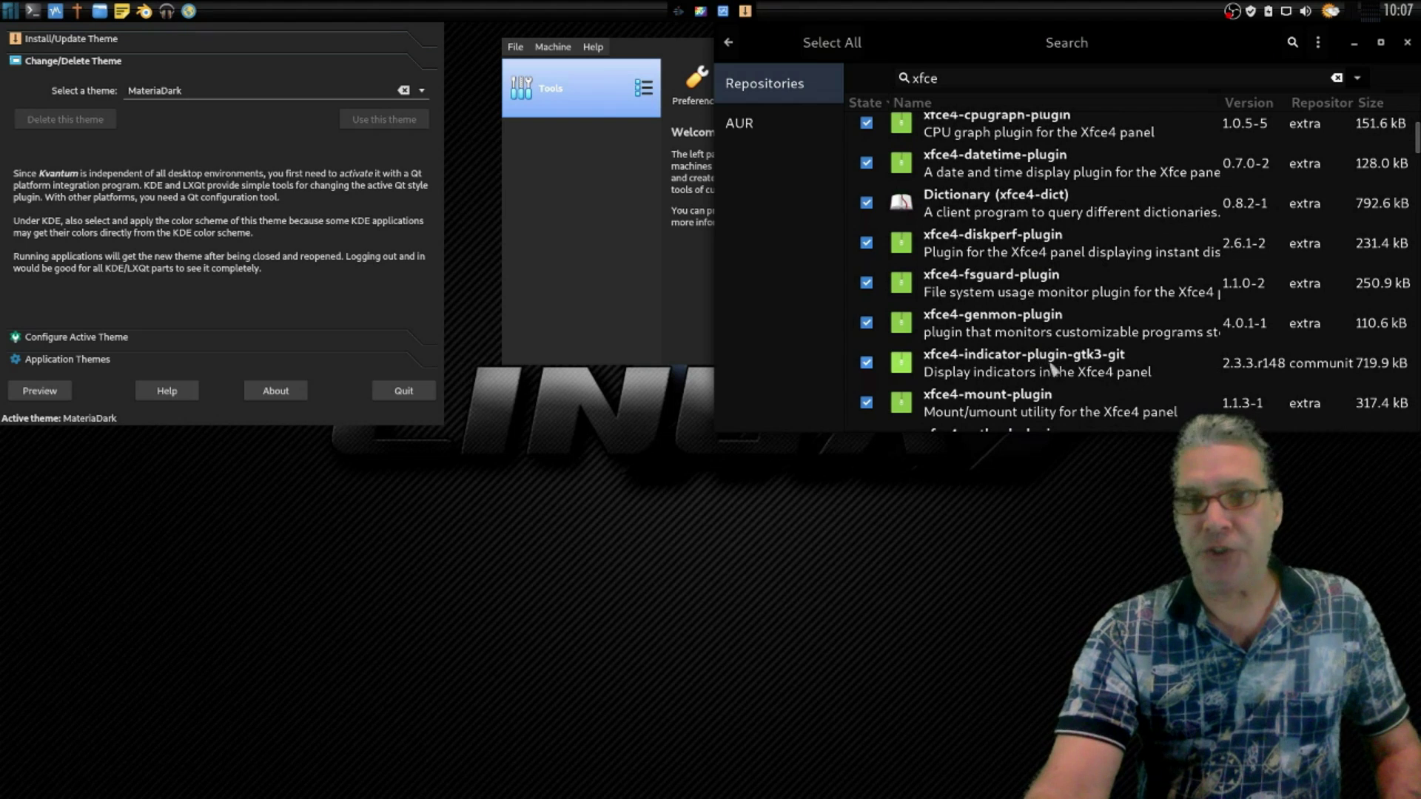
pyautogui.scroll(-1, 1066, 370)
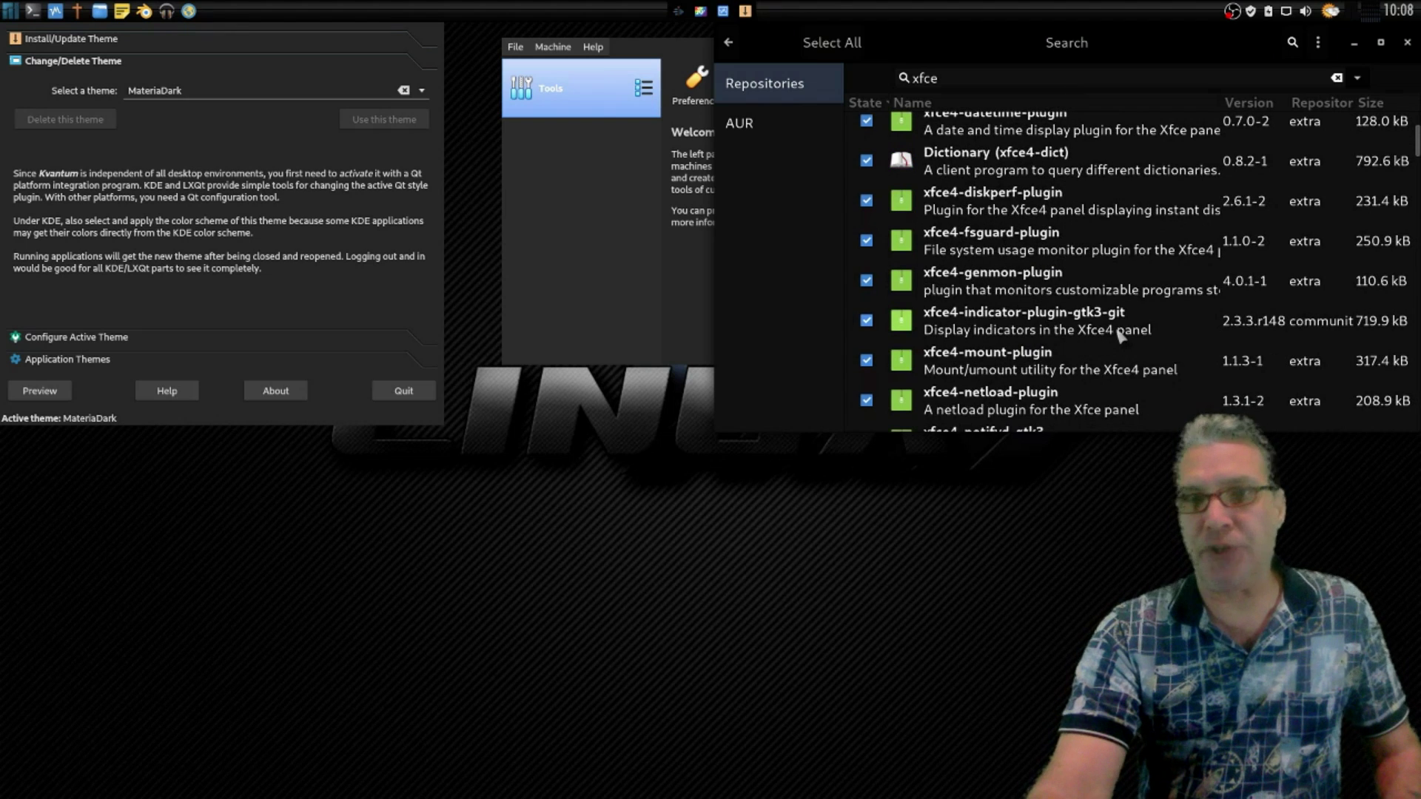
pyautogui.scroll(-2, 1118, 336)
pyautogui.scroll(-1, 1030, 367)
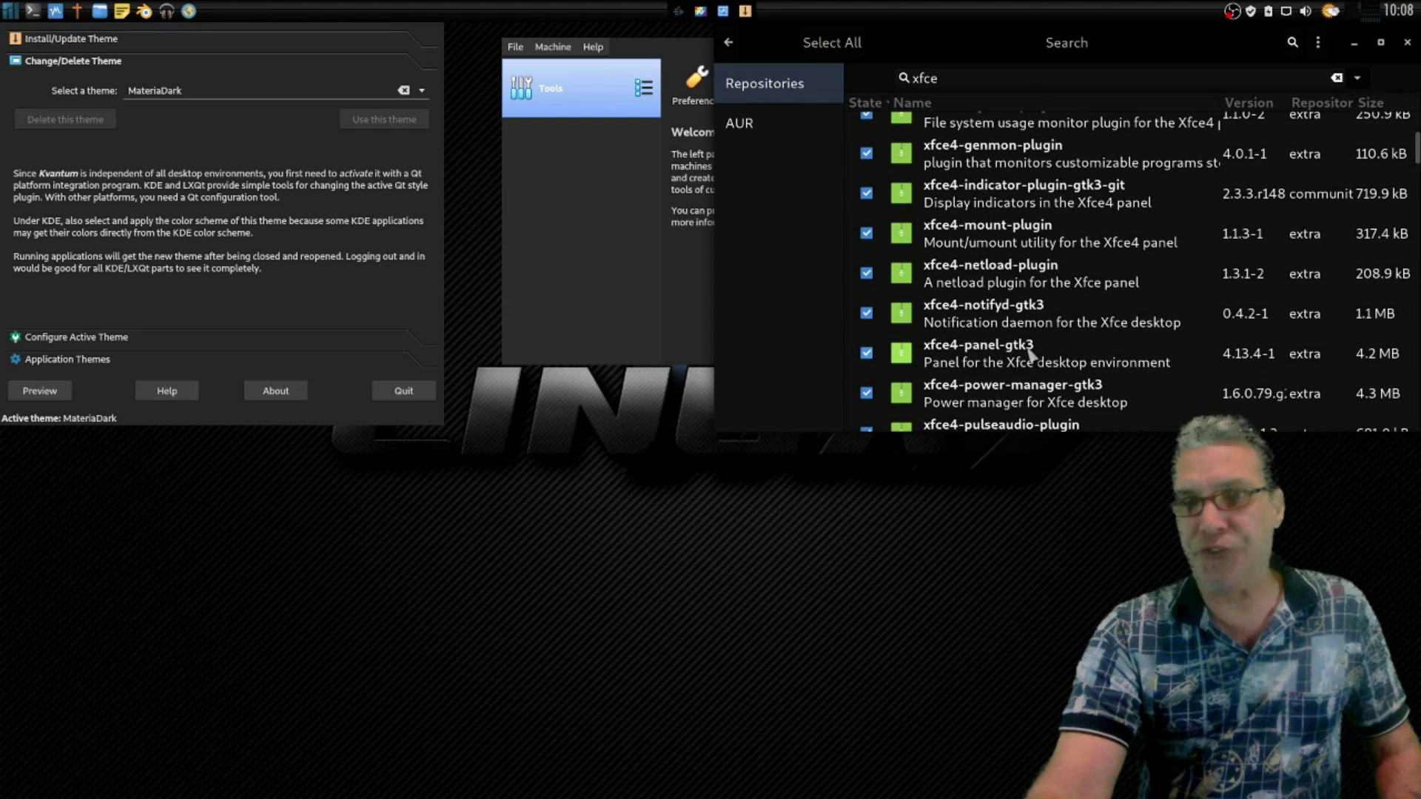
pyautogui.scroll(-2, 1031, 355)
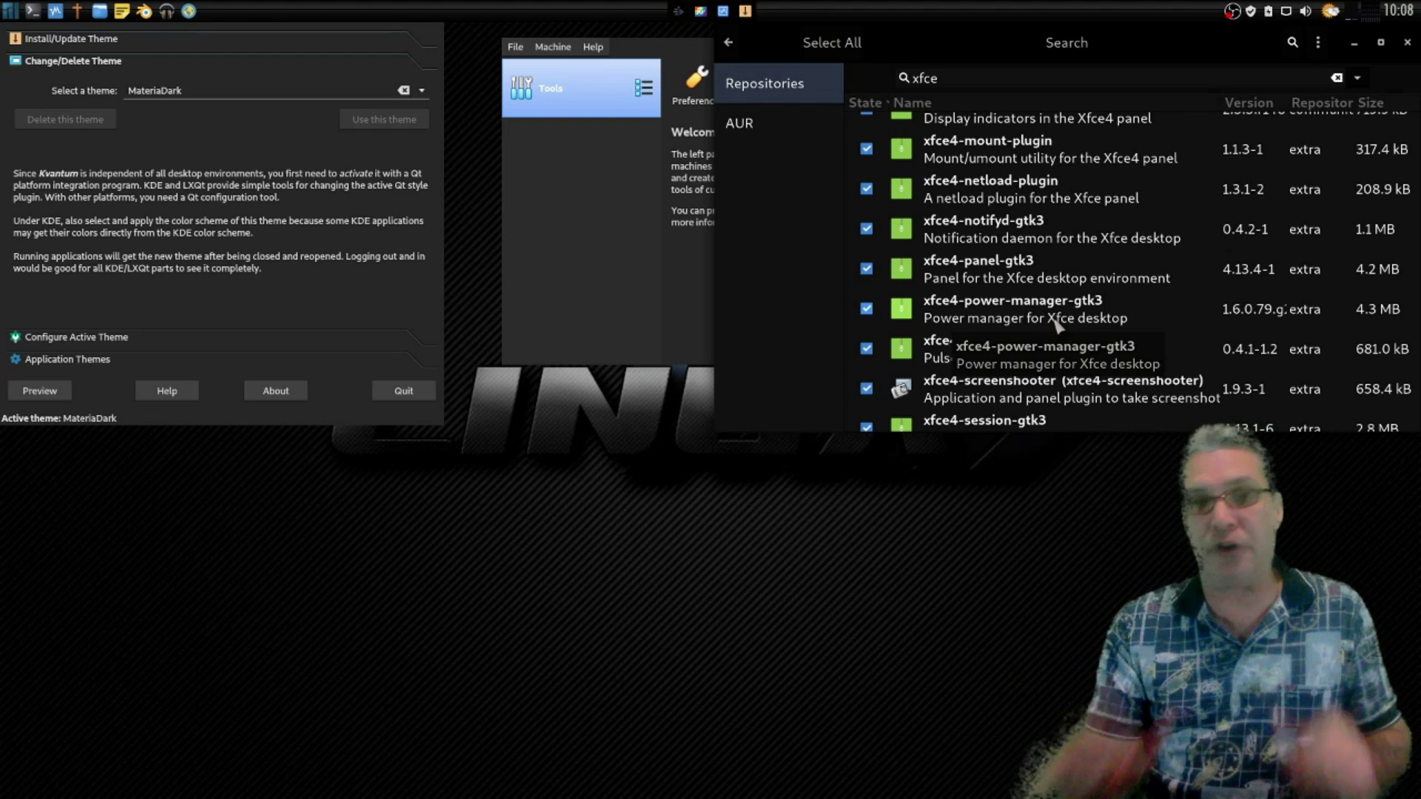
pyautogui.click(1406, 45)
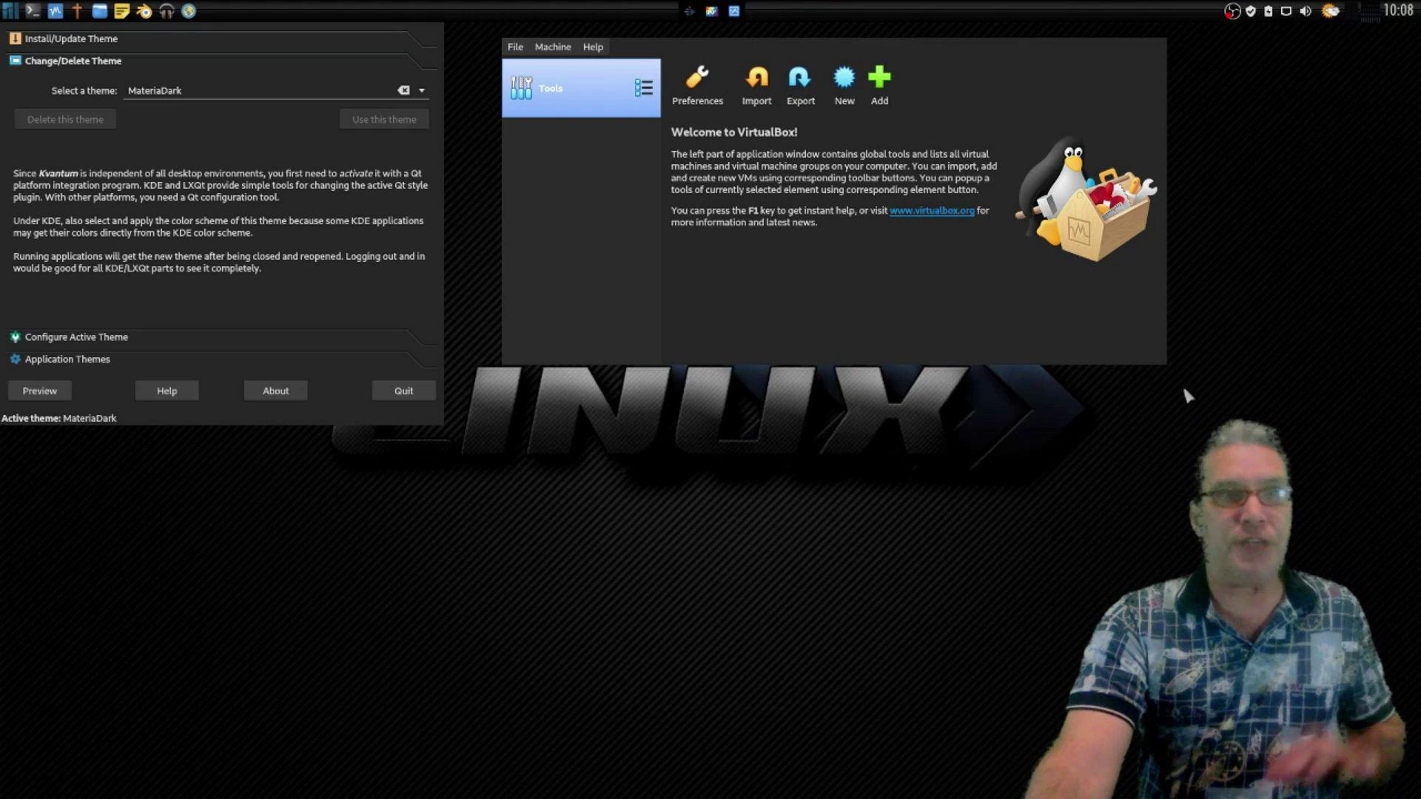